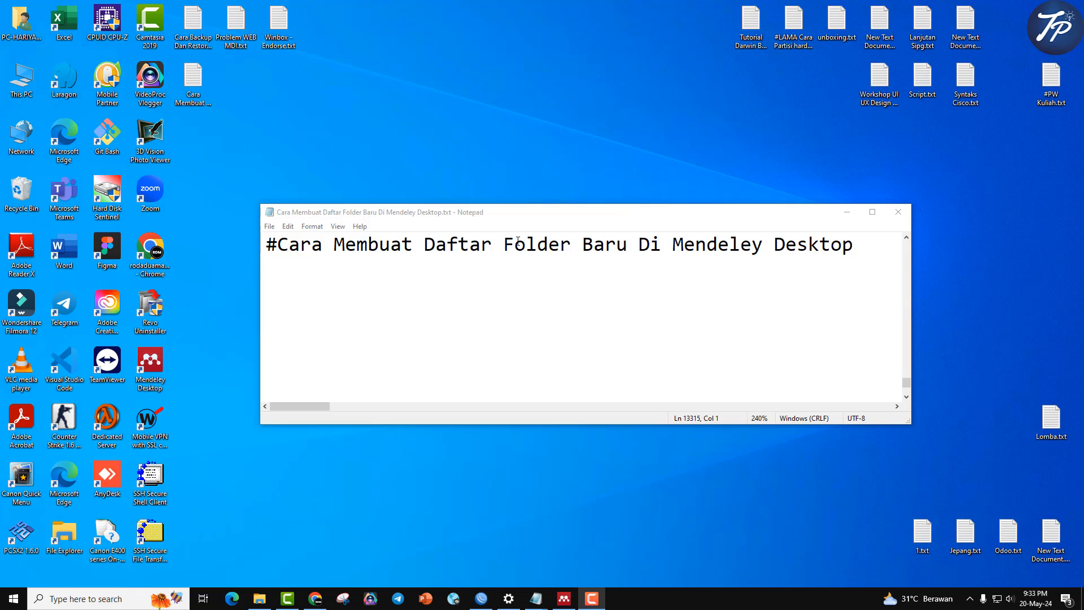
# Minimize the Notepad note, refresh the desktop and switch to Mendeley Desktop.
pyautogui.doubleClick(457, 244)
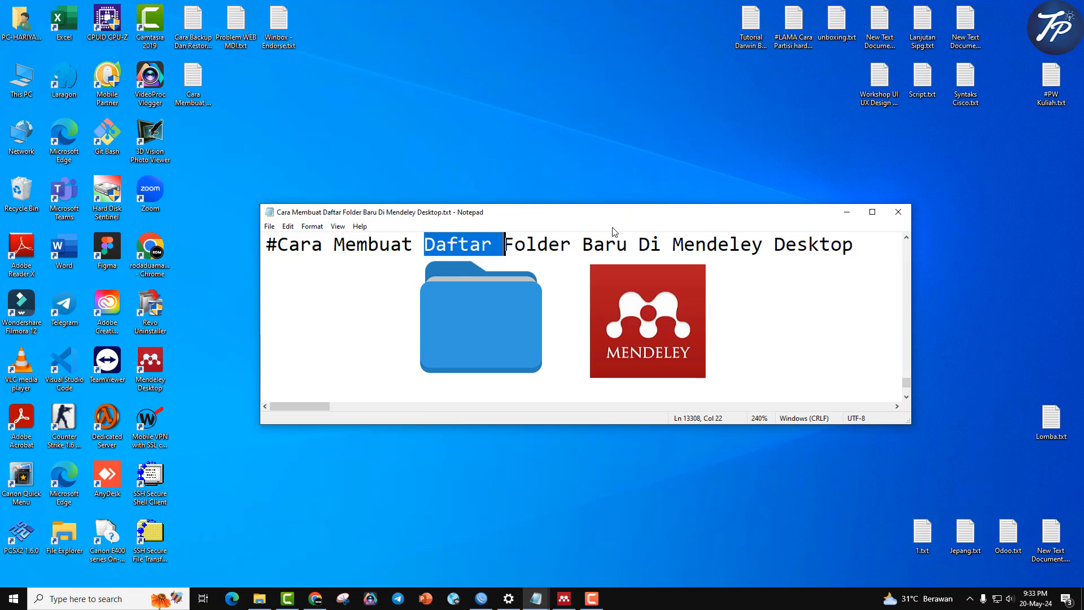
pyautogui.click(856, 245)
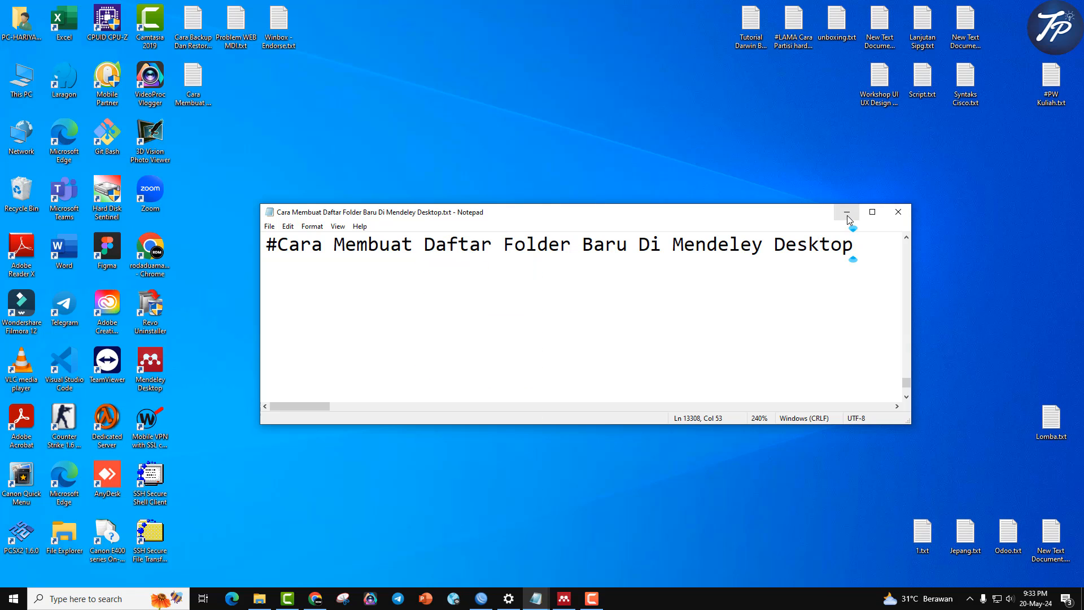
pyautogui.click(847, 215)
pyautogui.rightClick(763, 177)
pyautogui.click(789, 210)
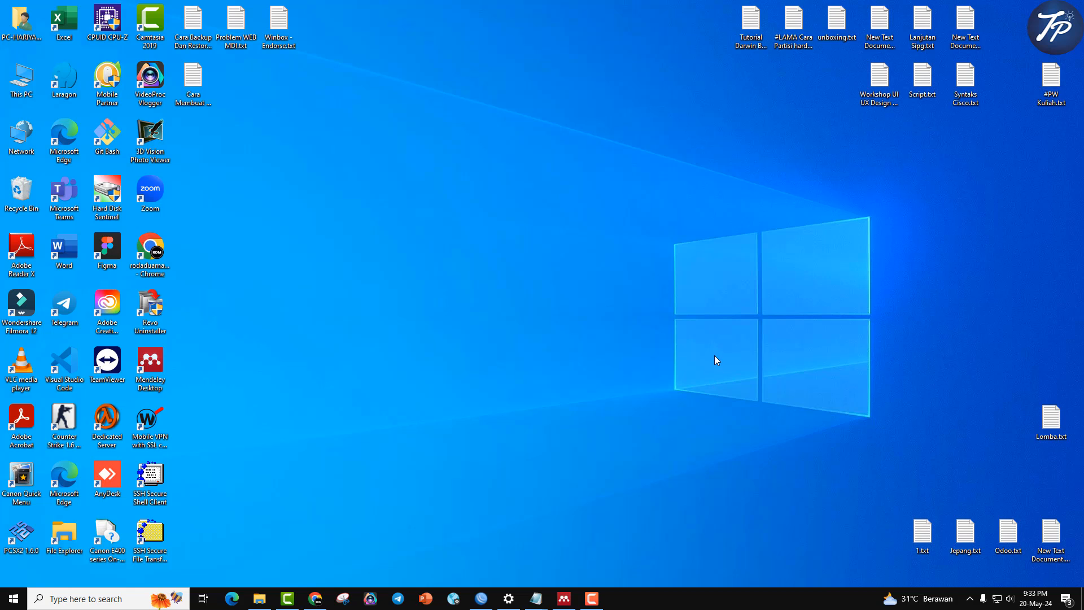
pyautogui.click(564, 599)
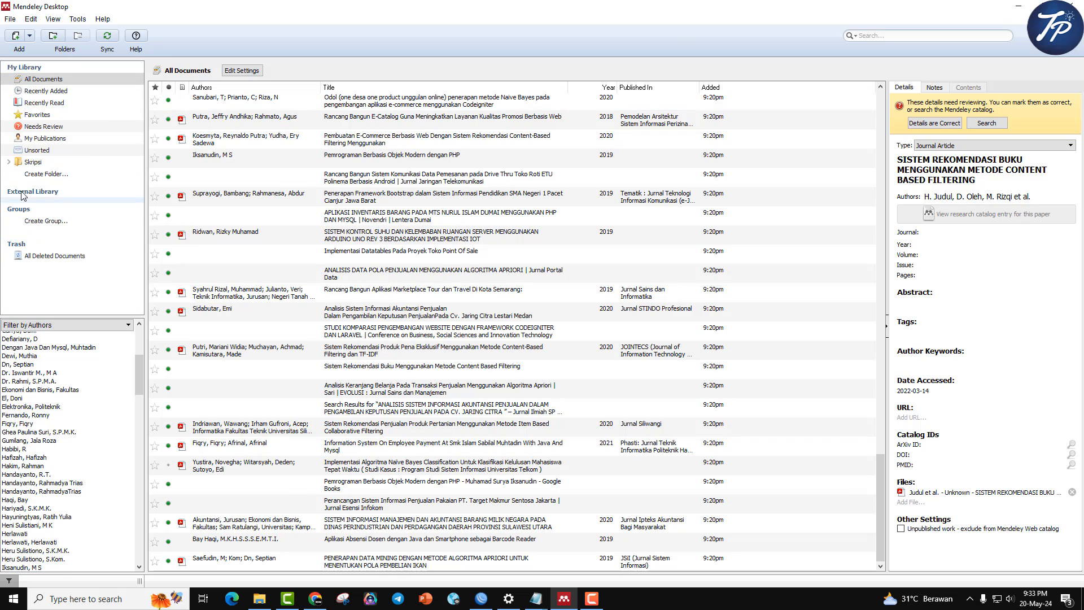
# Examine the nested subfolders of the Skripsi folder down to the Bab 1.1 level, enlarging the library tree area and collapsing the folder again.
pyautogui.click(32, 162)
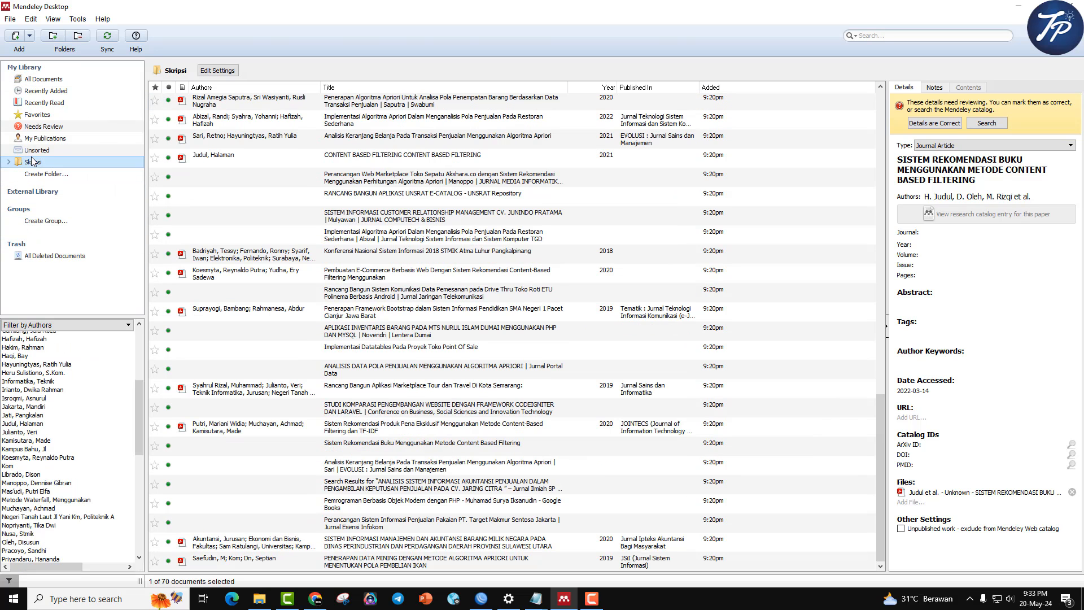
pyautogui.rightClick(66, 164)
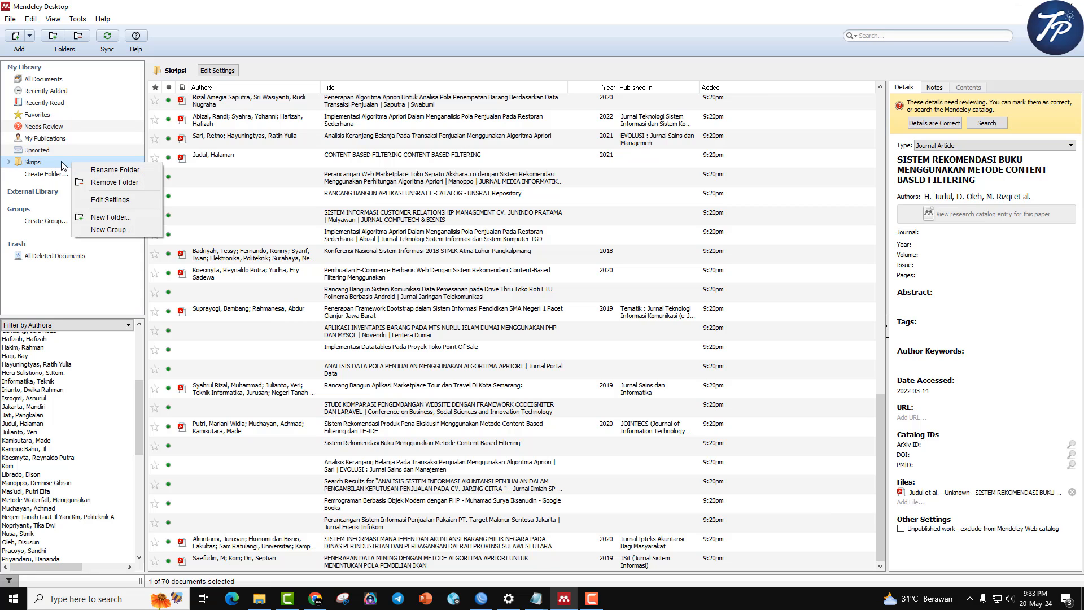
pyautogui.click(52, 166)
pyautogui.click(55, 163)
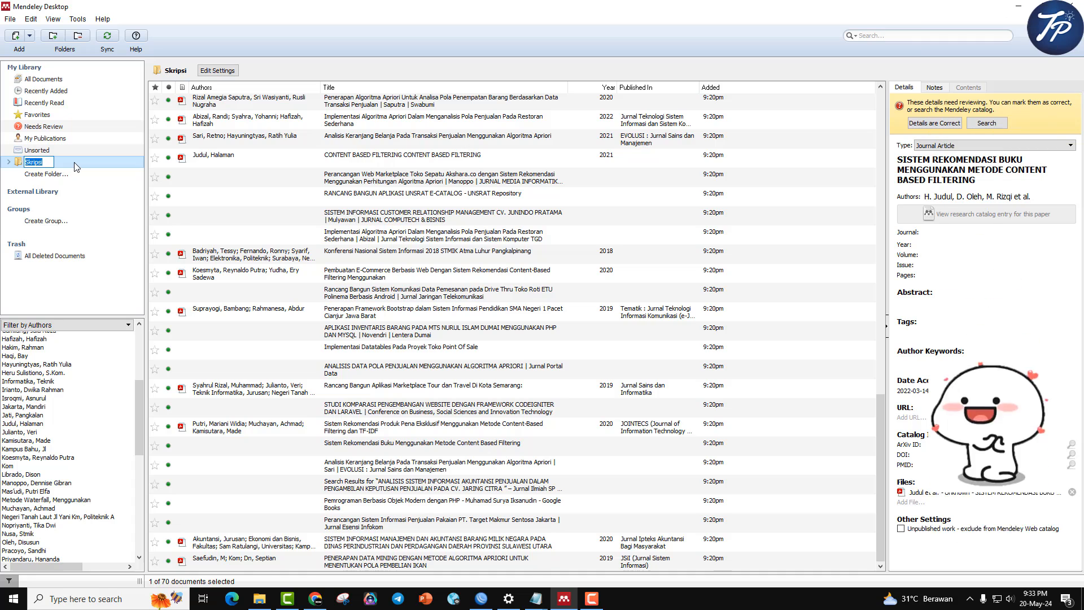
pyautogui.click(8, 163)
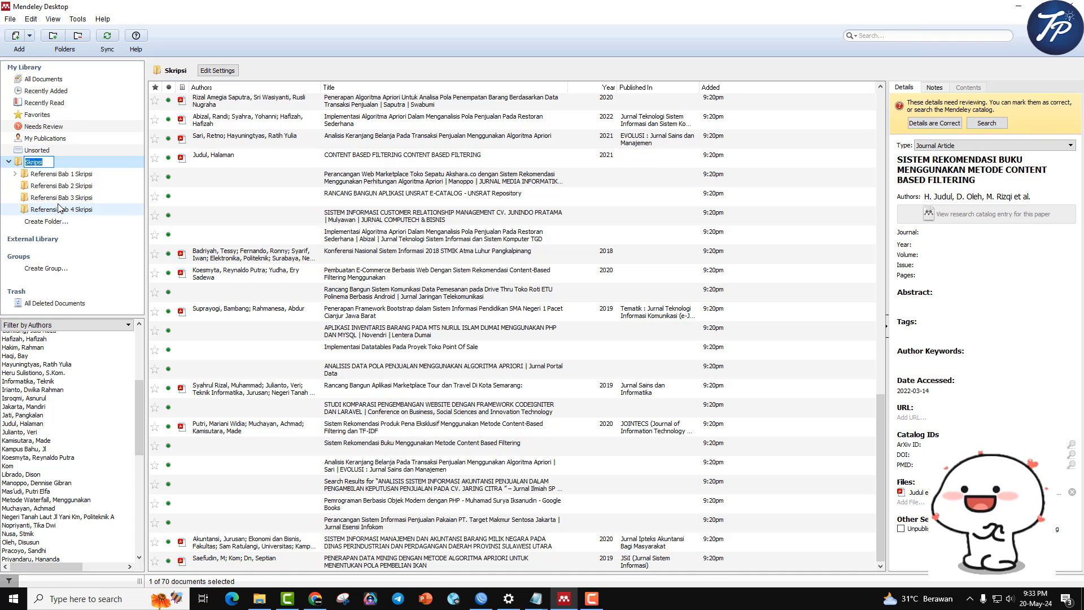
pyautogui.click(15, 175)
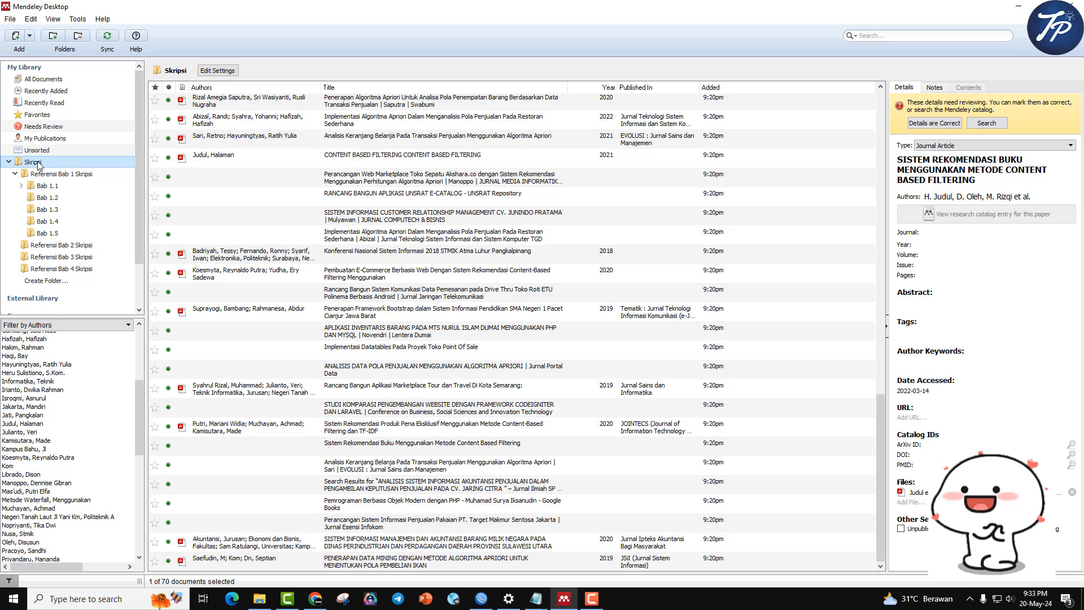
pyautogui.click(21, 186)
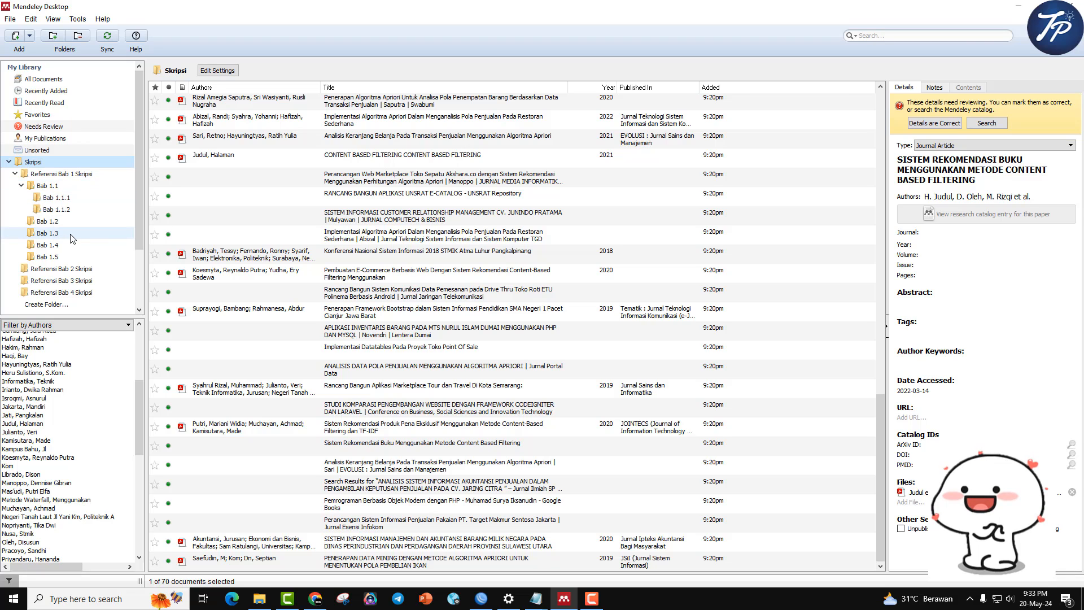
pyautogui.moveTo(67, 318); pyautogui.dragTo(68, 385)
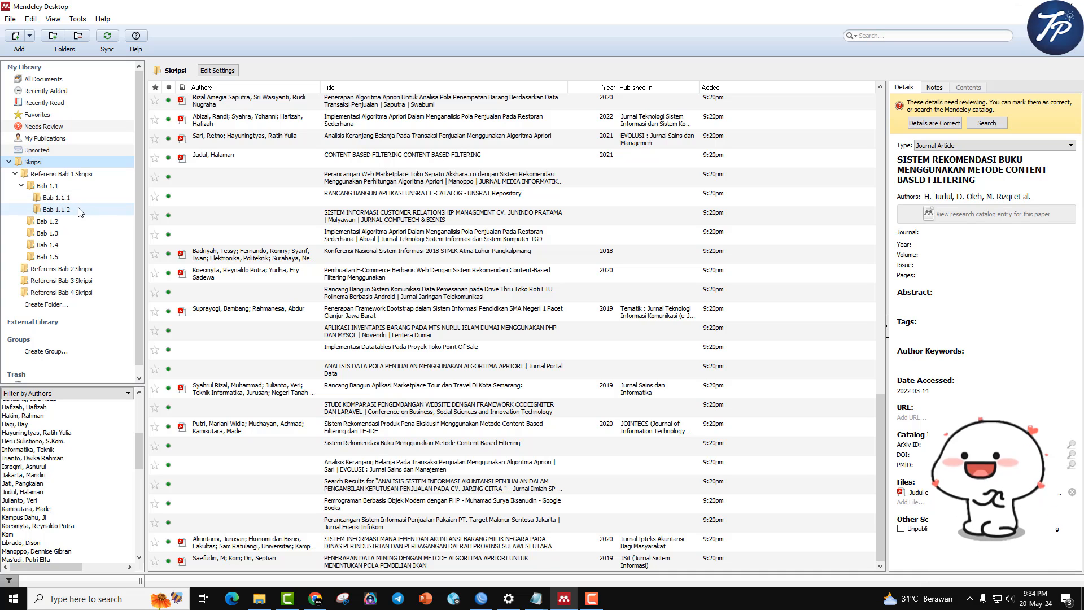
pyautogui.click(8, 162)
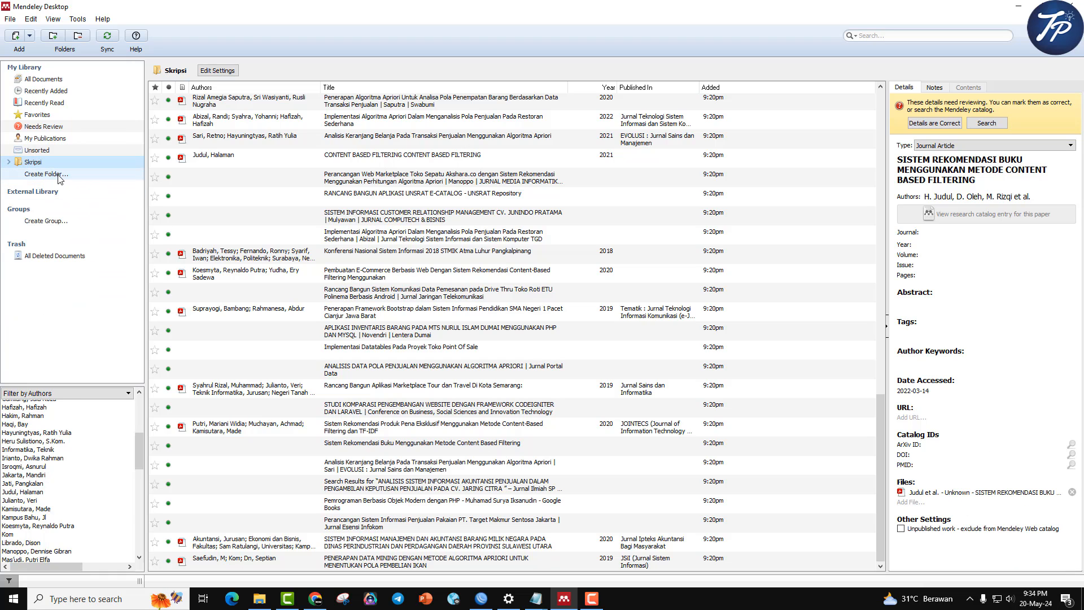
# Create a new top-level library folder named Makalah.
pyautogui.click(59, 176)
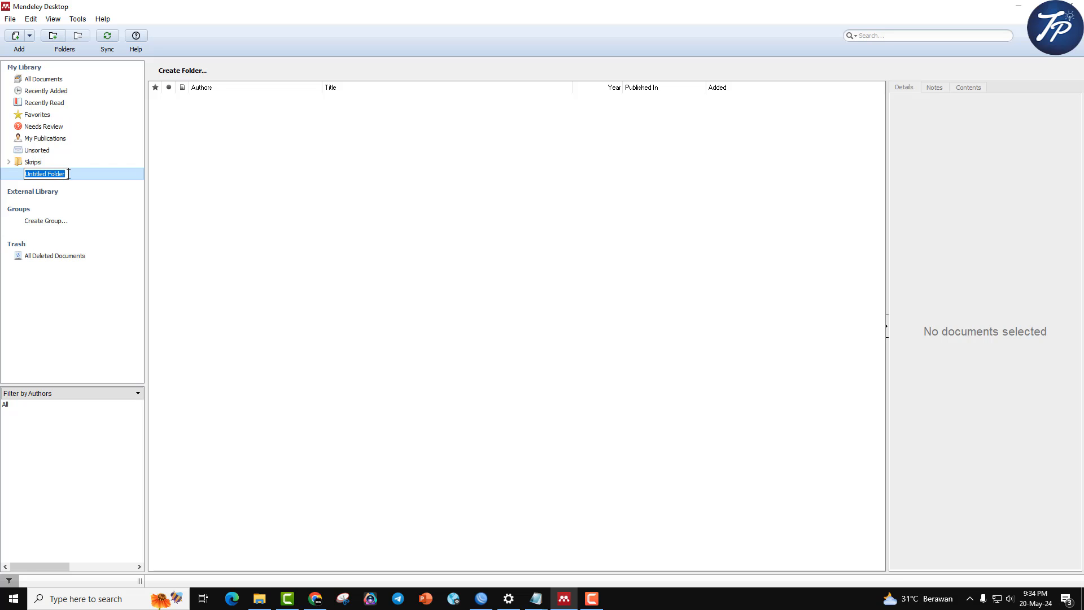
pyautogui.write('Makalah')
pyautogui.press('Return')
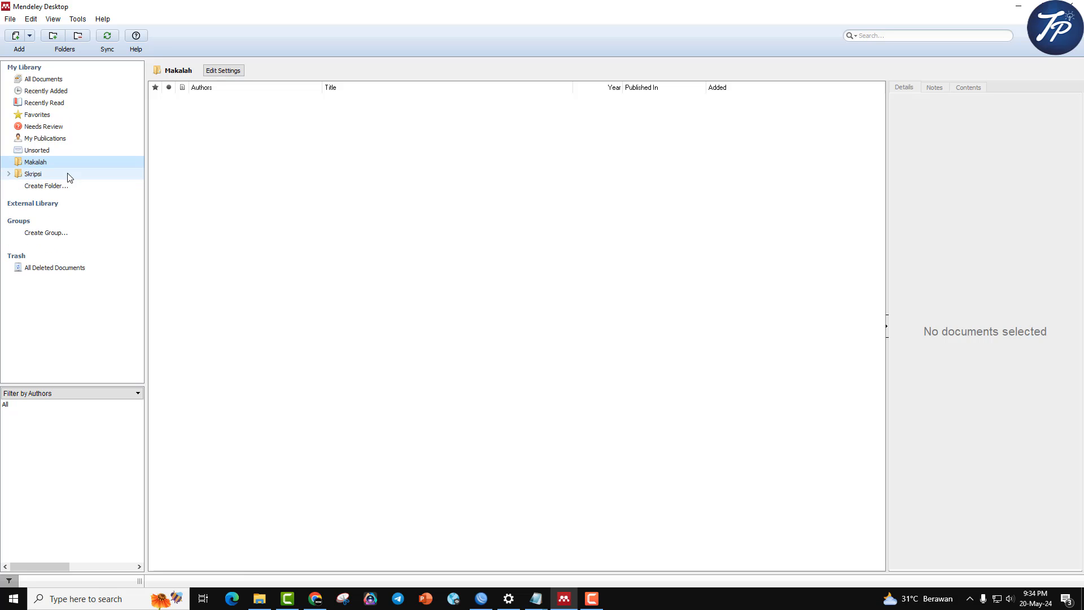
pyautogui.click(84, 139)
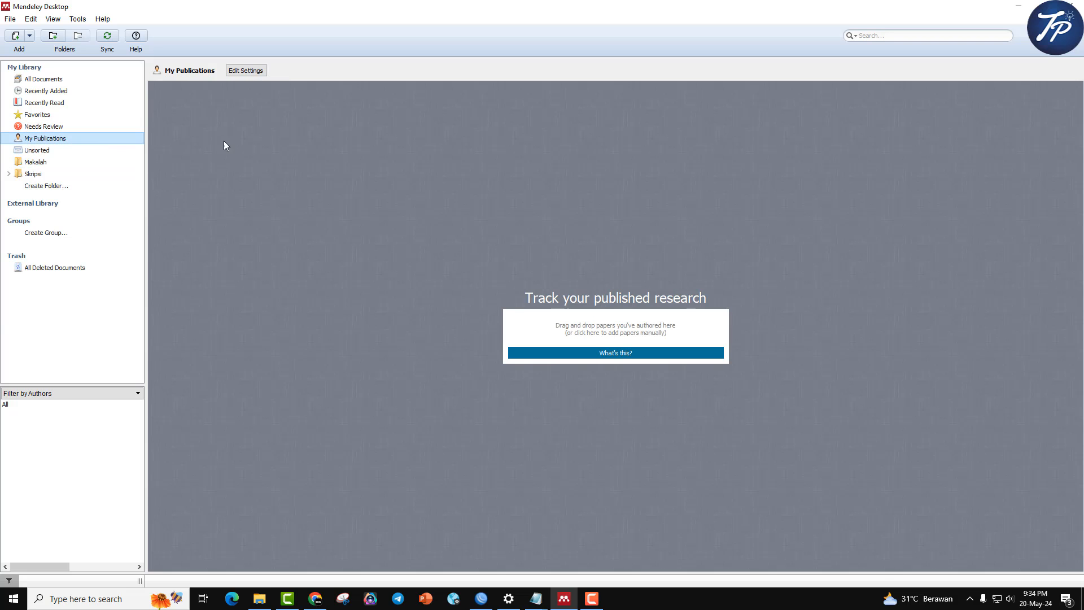
pyautogui.click(10, 175)
pyautogui.click(10, 174)
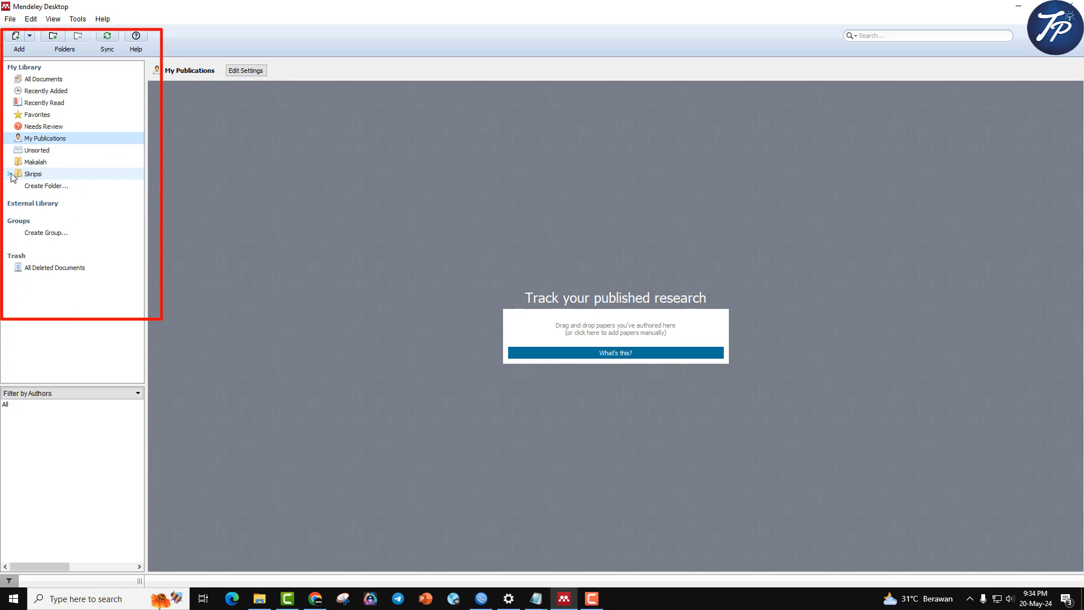
# Create a subfolder named Daftar Isi inside the Makalah folder.
pyautogui.click(61, 165)
pyautogui.rightClick(62, 164)
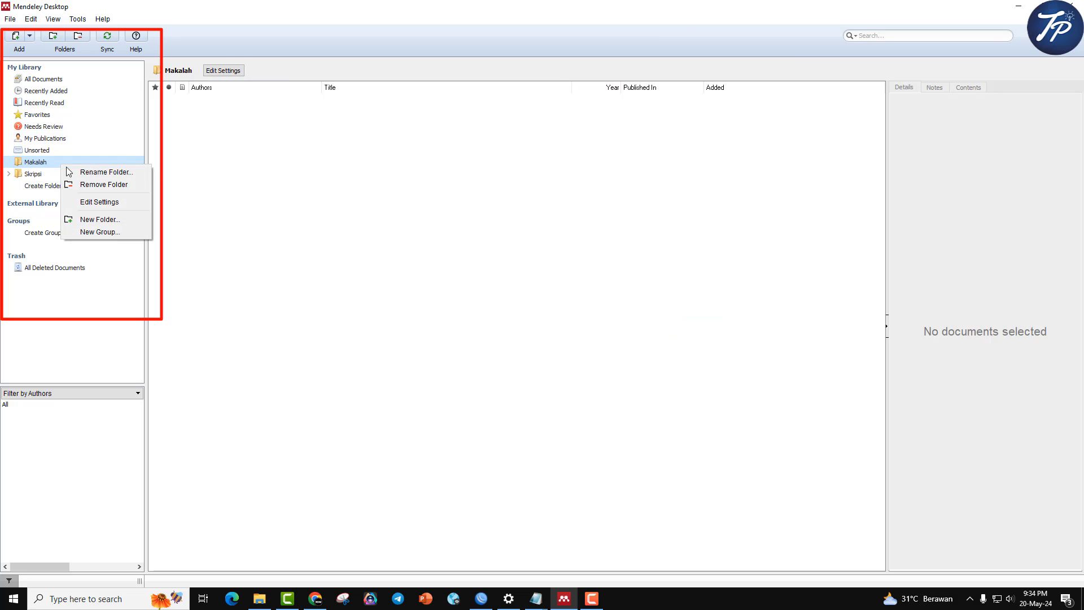
pyautogui.click(94, 220)
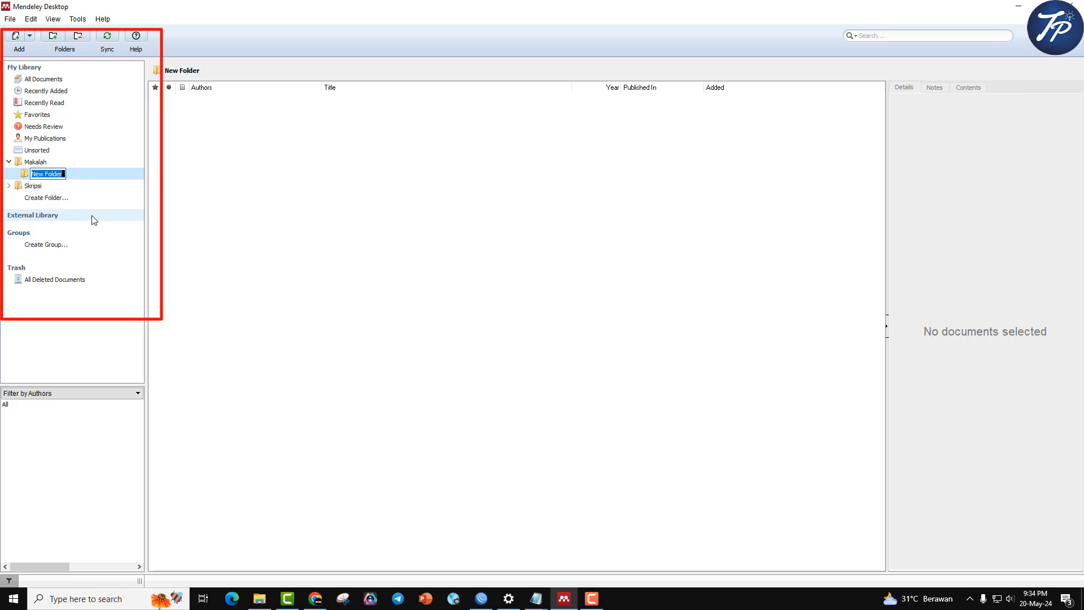
pyautogui.write('Daftar Isi')
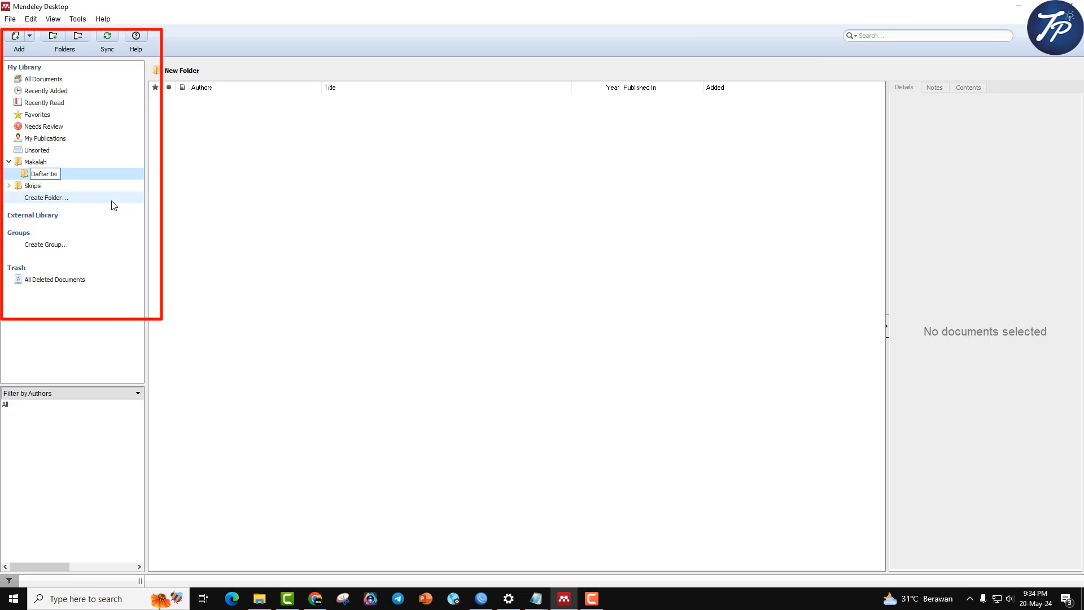
pyautogui.press('Return')
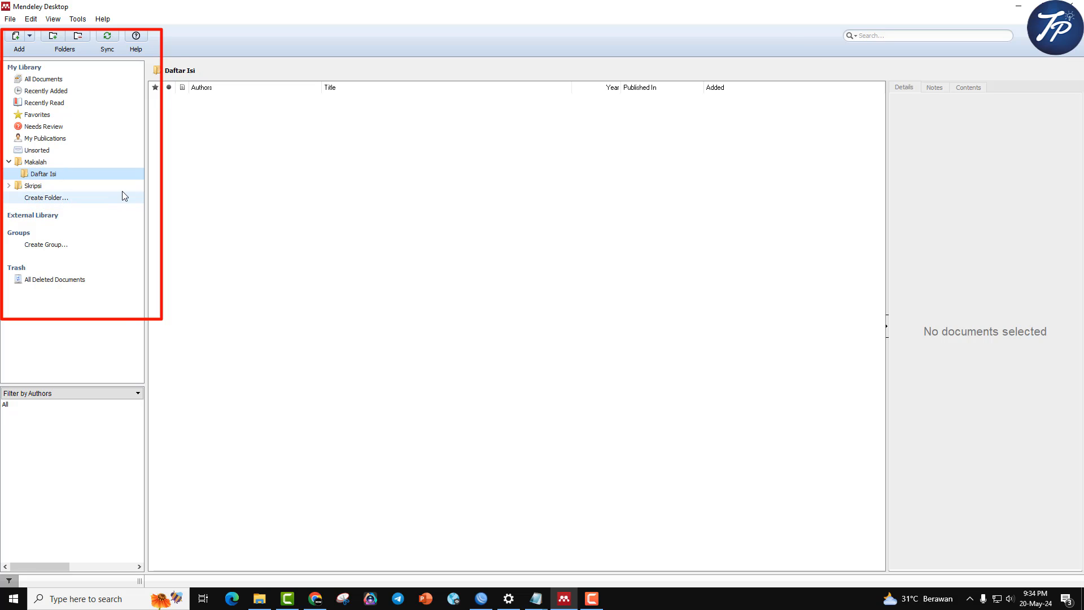
# Add another subfolder named Daftar Gambar inside the Makalah folder.
pyautogui.click(62, 160)
pyautogui.rightClick(63, 160)
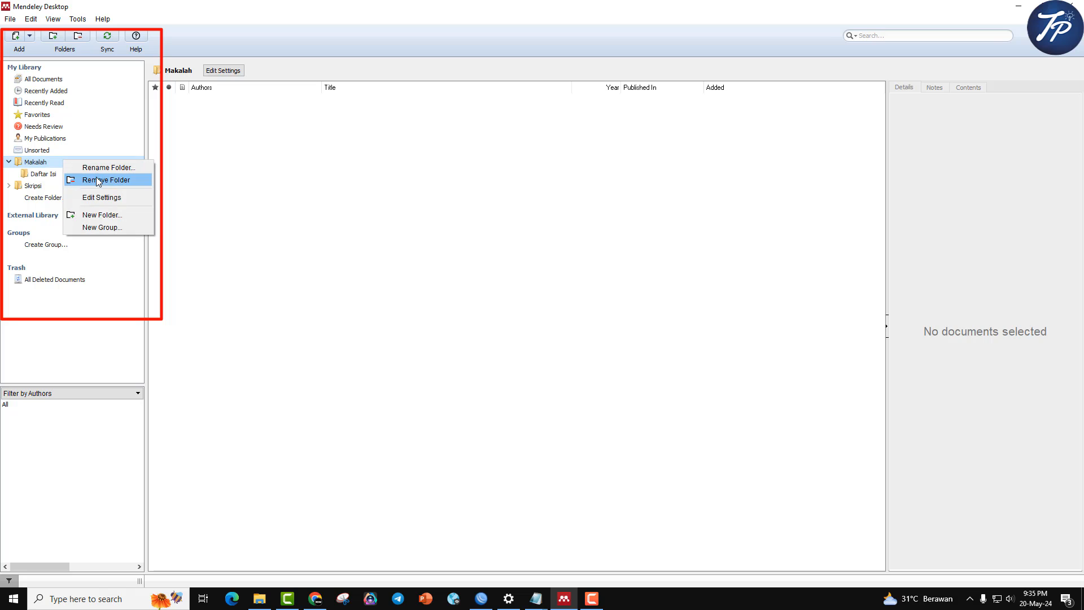
pyautogui.click(96, 215)
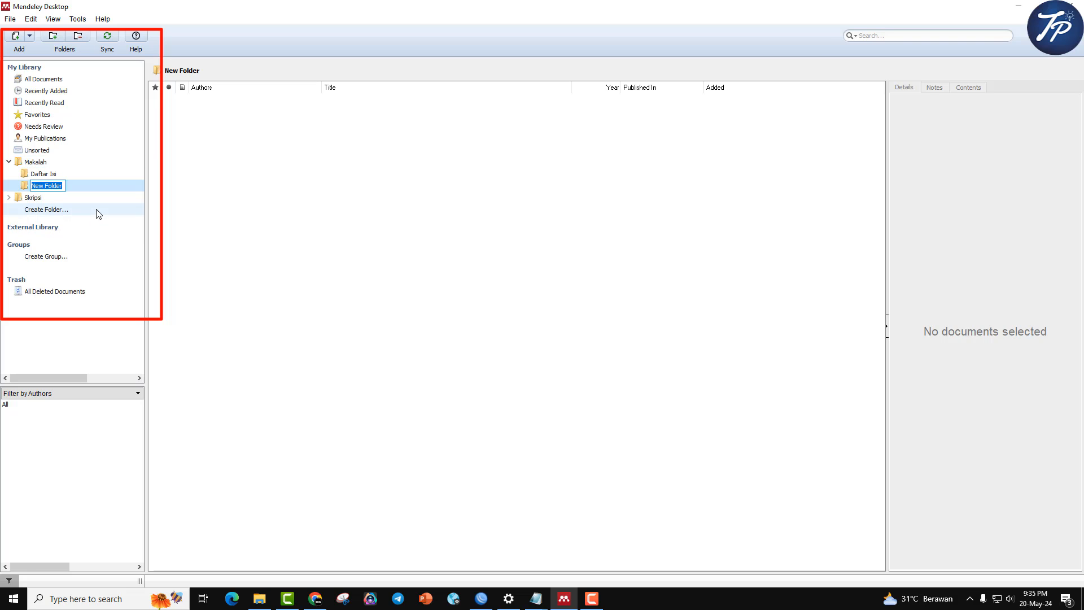
pyautogui.write('Daftar Gambar')
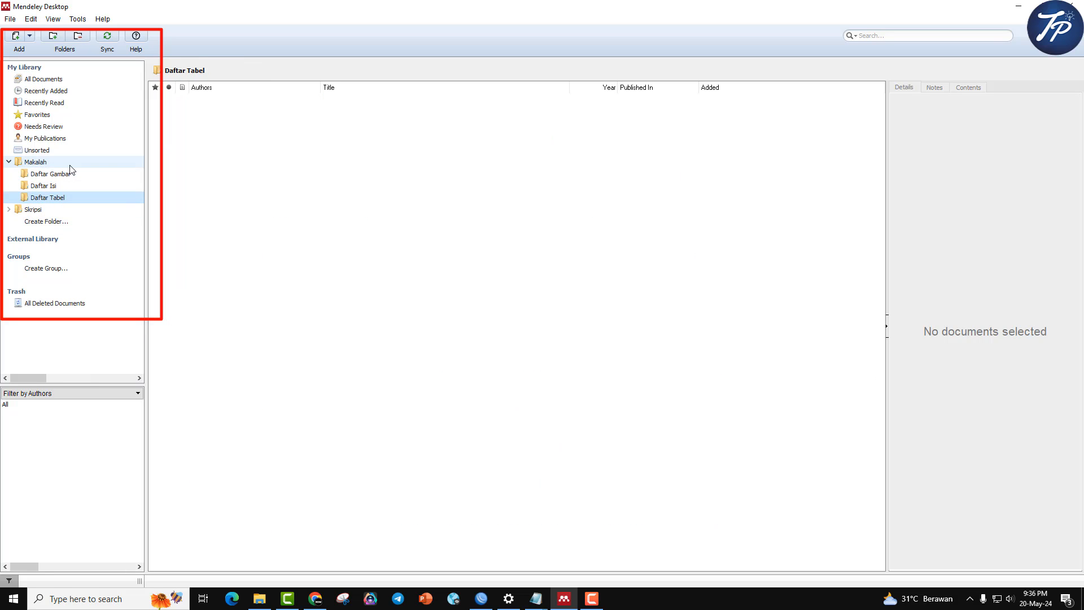
# Add a subfolder named BAB 1 inside the Makalah folder.
pyautogui.click(70, 165)
pyautogui.rightClick(70, 169)
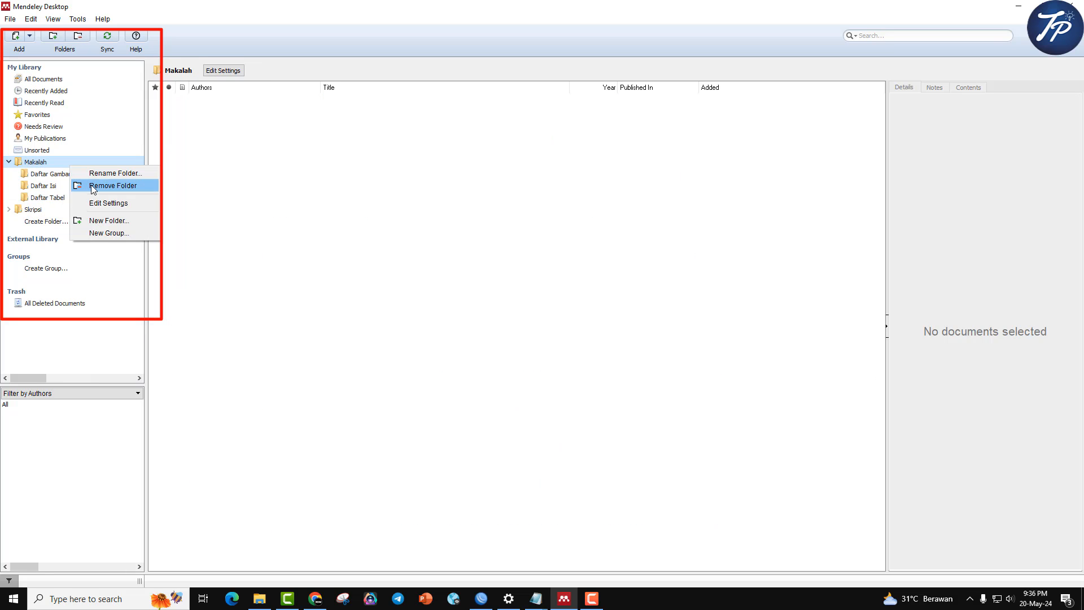
pyautogui.click(106, 216)
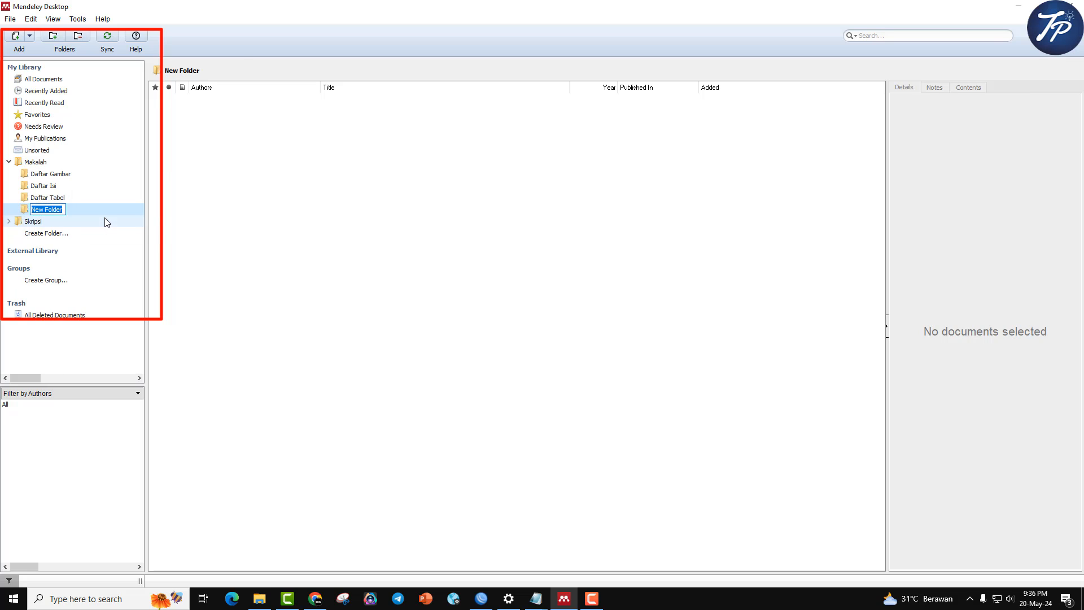
pyautogui.write('BAB 1')
pyautogui.press('Return')
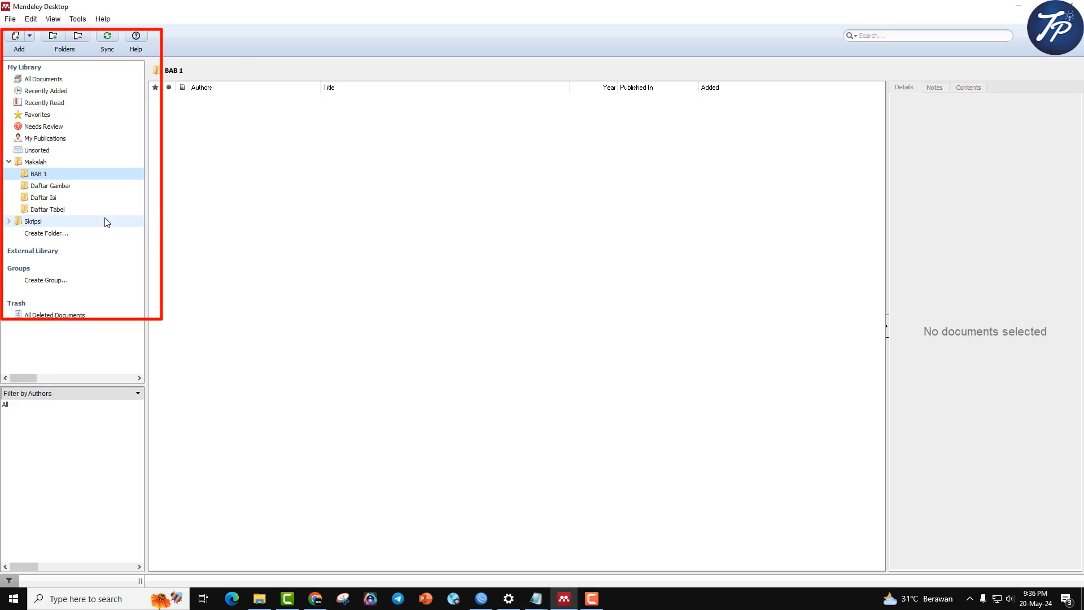
# Remove the BAB 1 subfolder from Makalah and confirm the removal.
pyautogui.rightClick(80, 177)
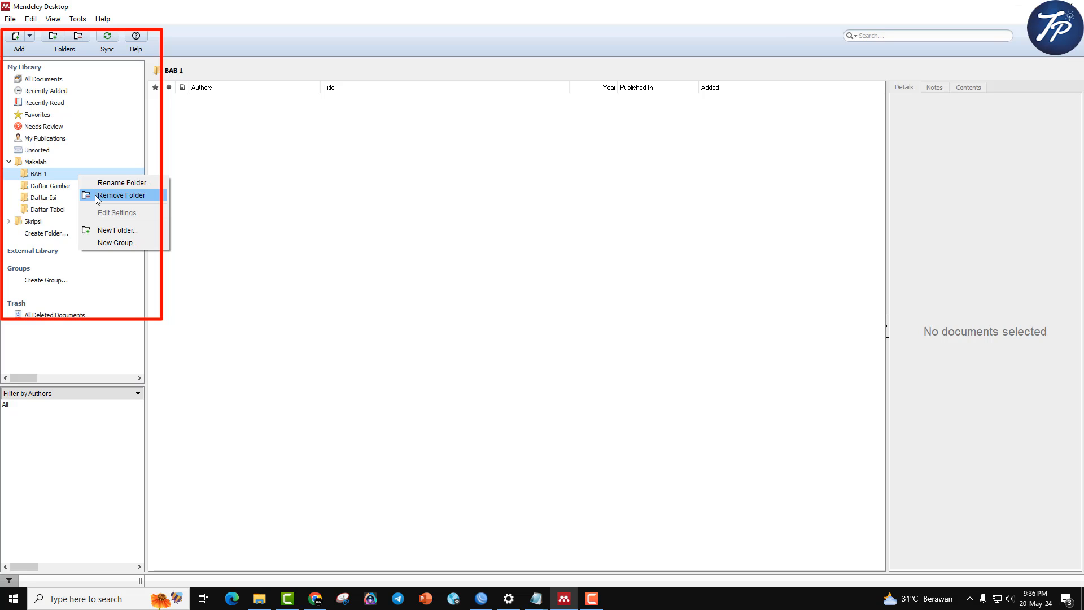
pyautogui.click(95, 195)
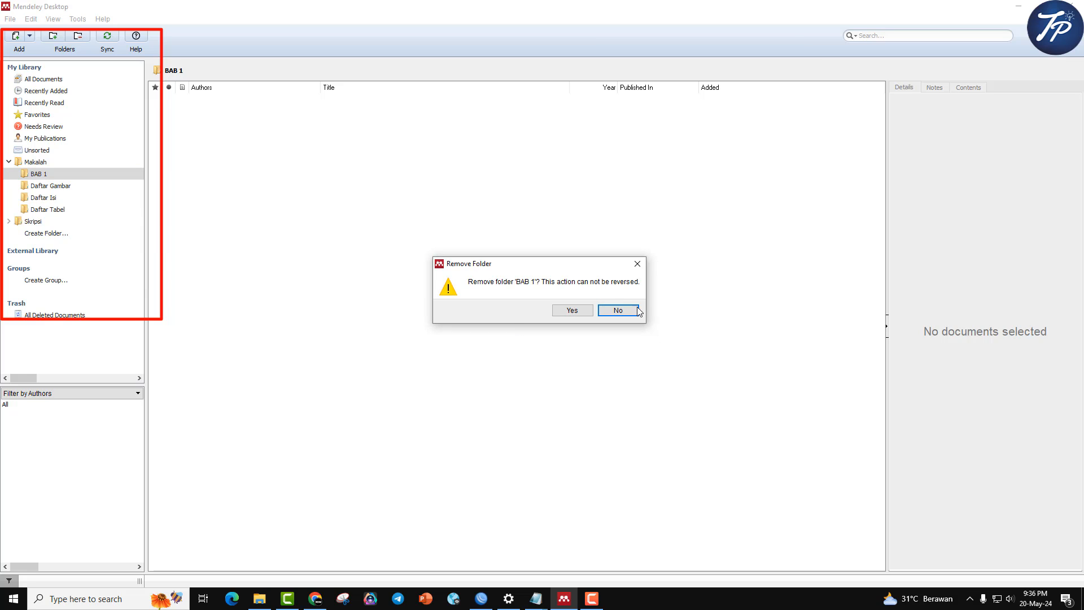
pyautogui.click(567, 311)
# Rename the Daftar Gambar subfolder in Makalah to Daftar Gambar1.
pyautogui.rightClick(47, 179)
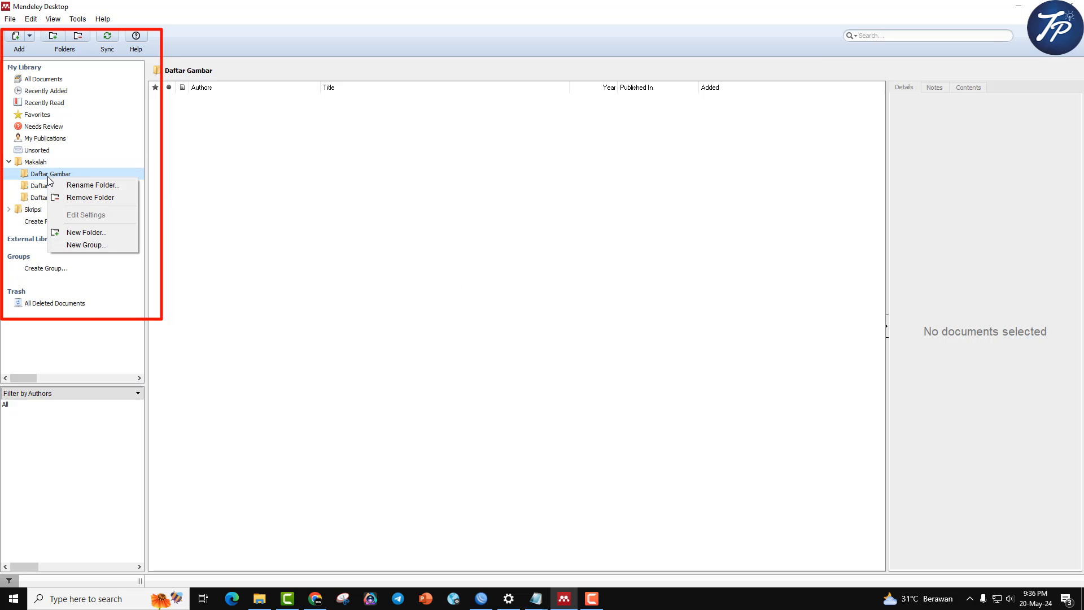
pyautogui.click(77, 184)
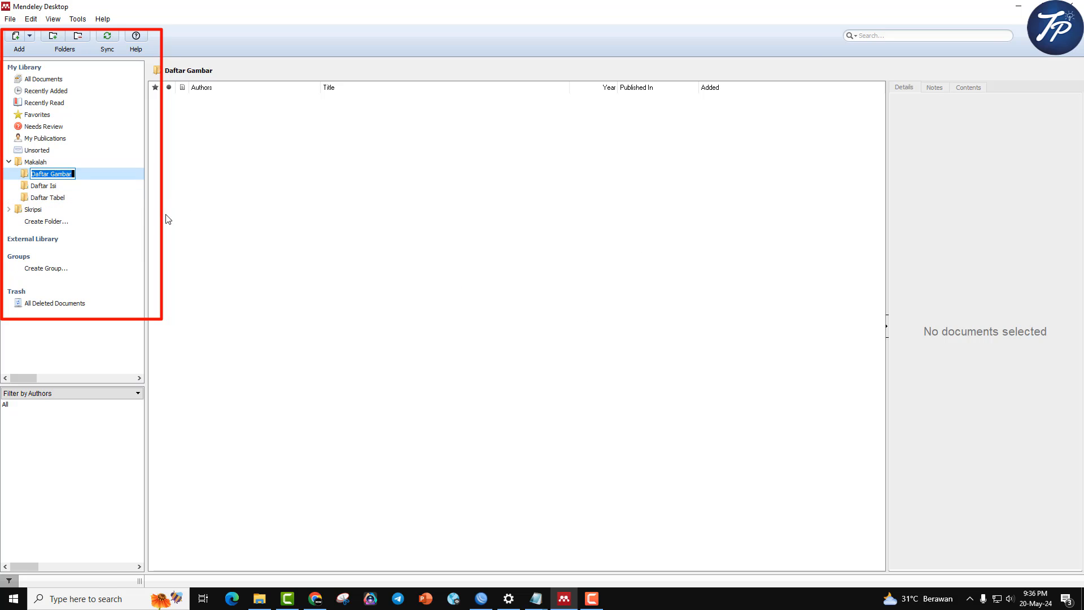
pyautogui.press('End')
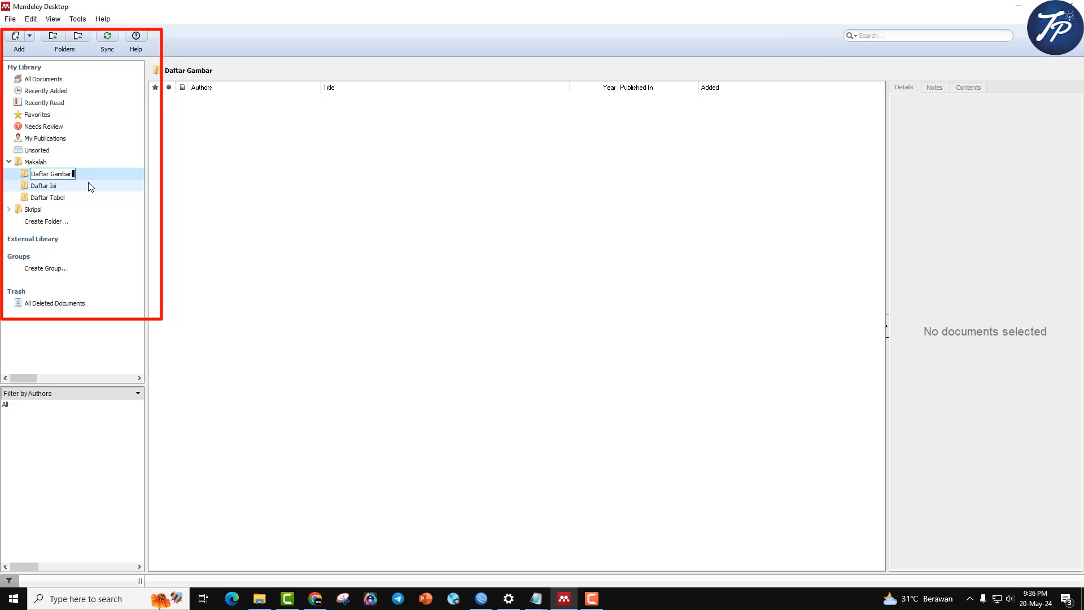
pyautogui.write('1')
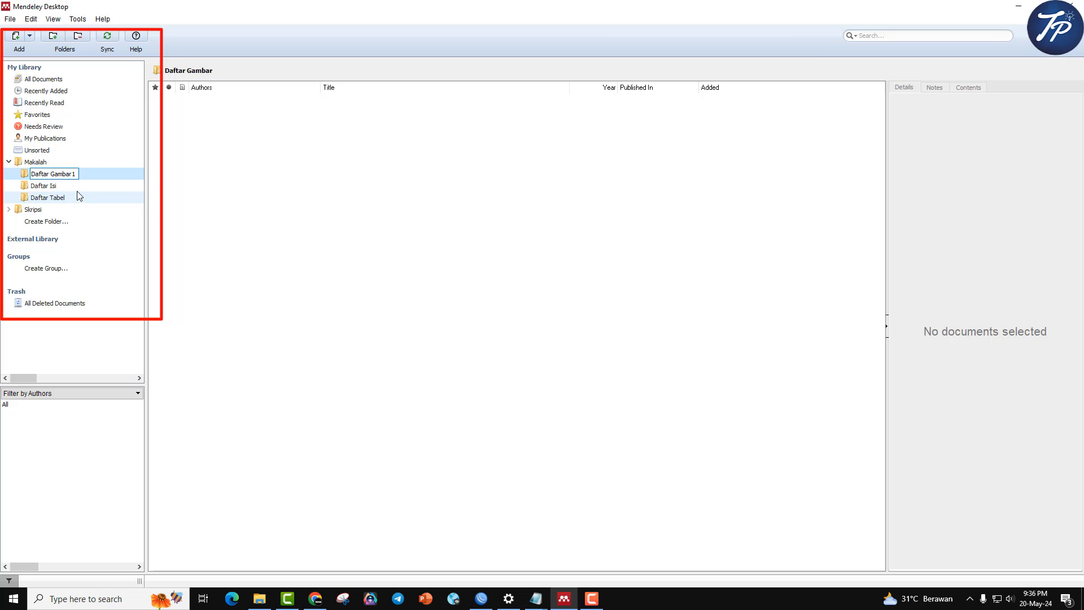
pyautogui.click(78, 186)
# Rename the Daftar Gambar1 subfolder back to Daftar Gambar.
pyautogui.click(77, 174)
pyautogui.rightClick(77, 174)
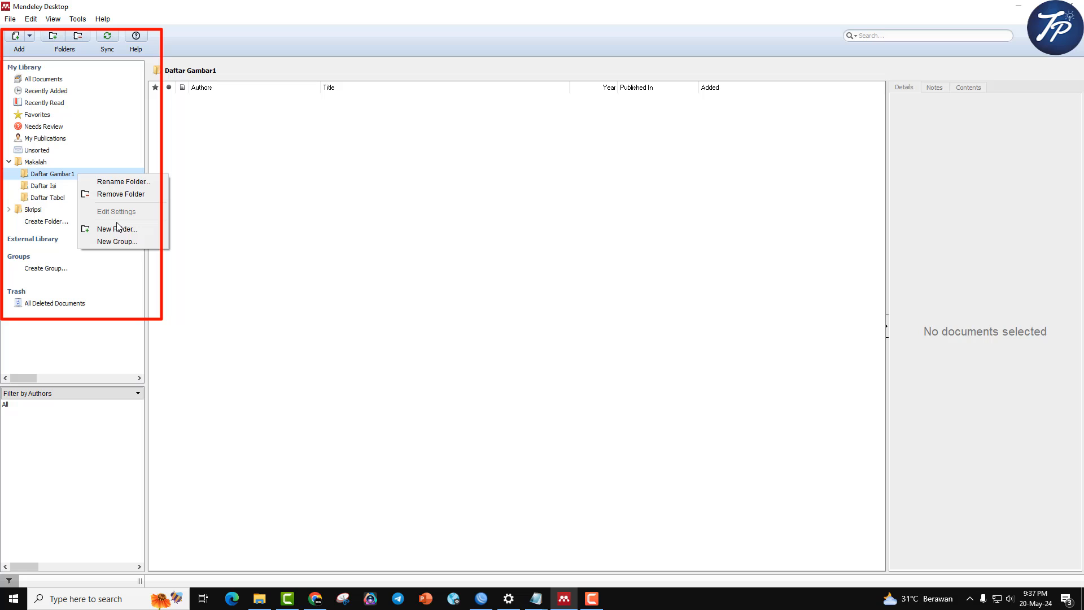
pyautogui.click(129, 183)
pyautogui.press('End')
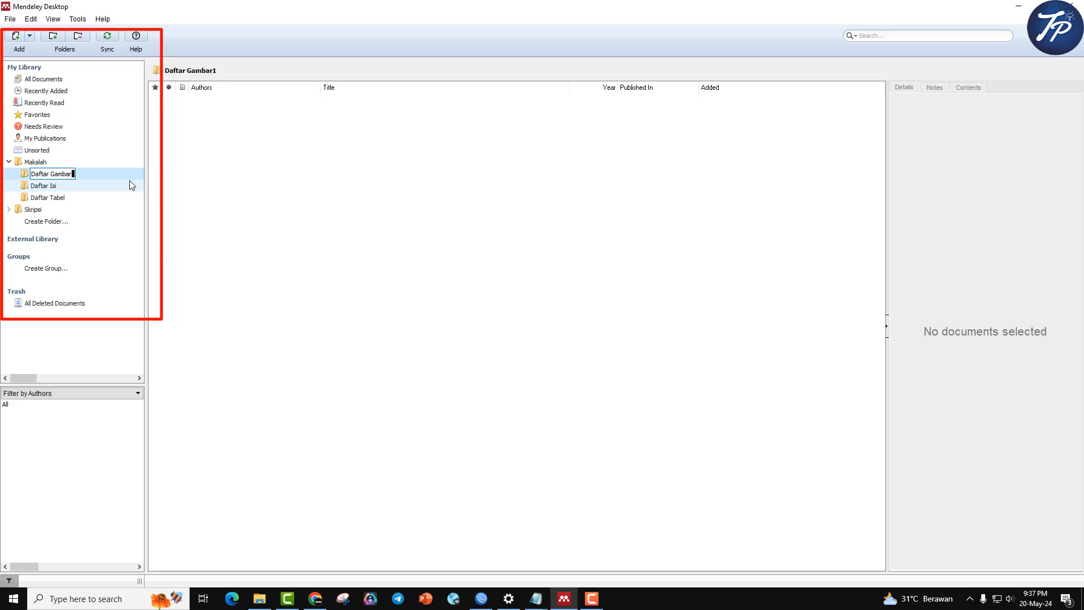
pyautogui.press('Return')
pyautogui.click(68, 199)
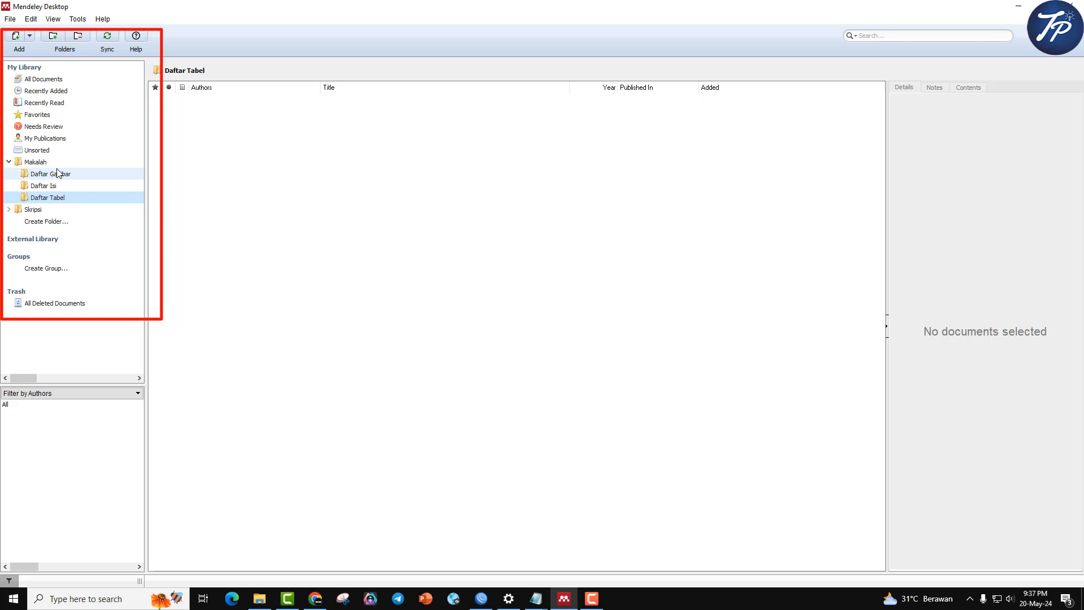
# Add a new subfolder named BAB 1 inside the Makalah folder.
pyautogui.click(59, 161)
pyautogui.rightClick(60, 160)
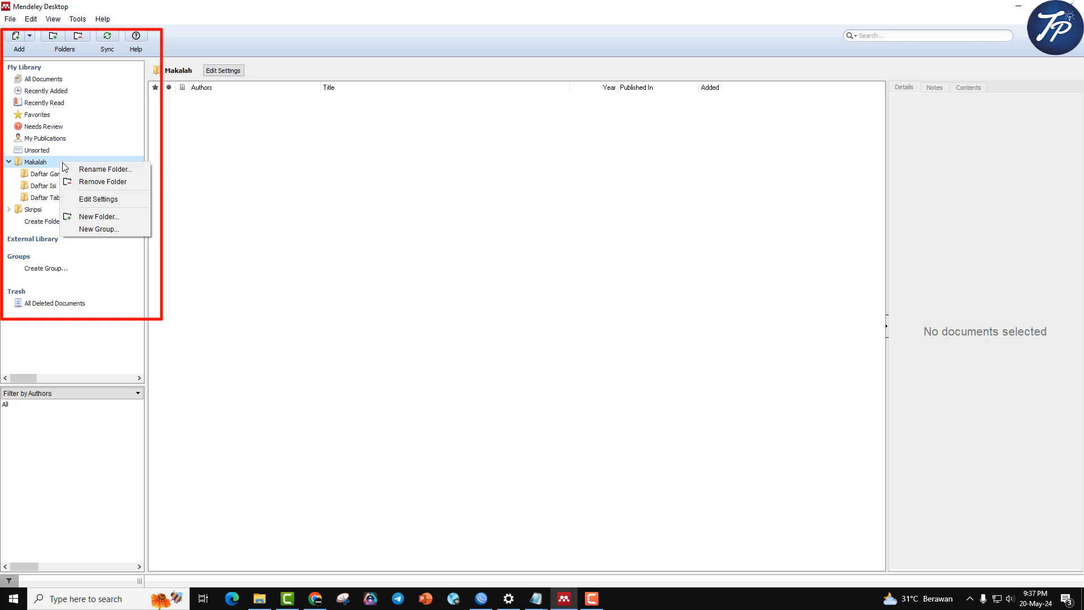
pyautogui.click(107, 217)
pyautogui.write('BAB')
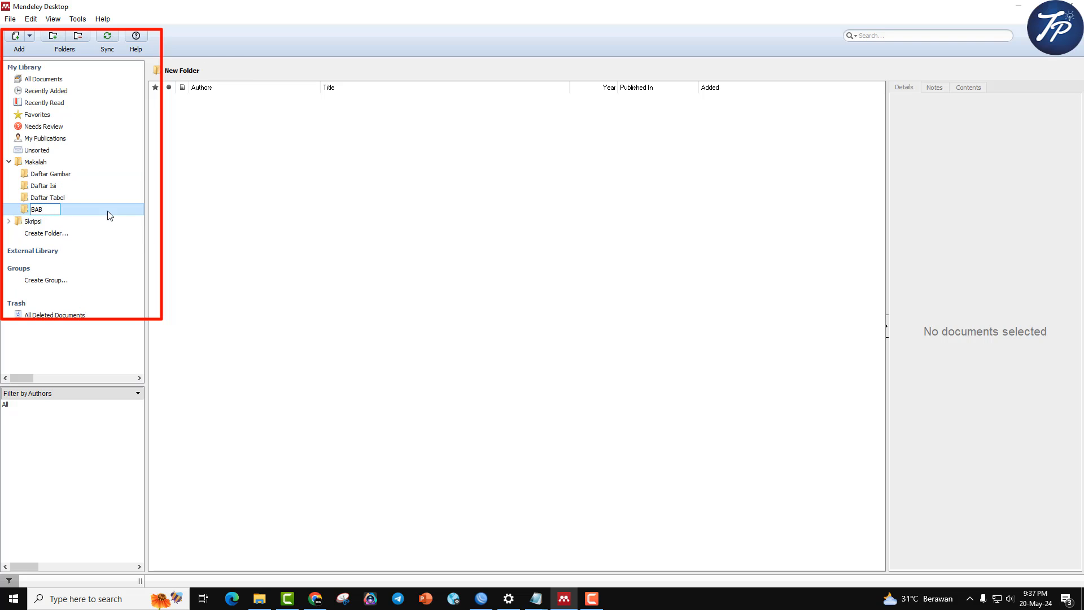
pyautogui.write(' 1')
pyautogui.press('Return')
# Add a subfolder named 1.1 inside the BAB 1 folder.
pyautogui.click(84, 177)
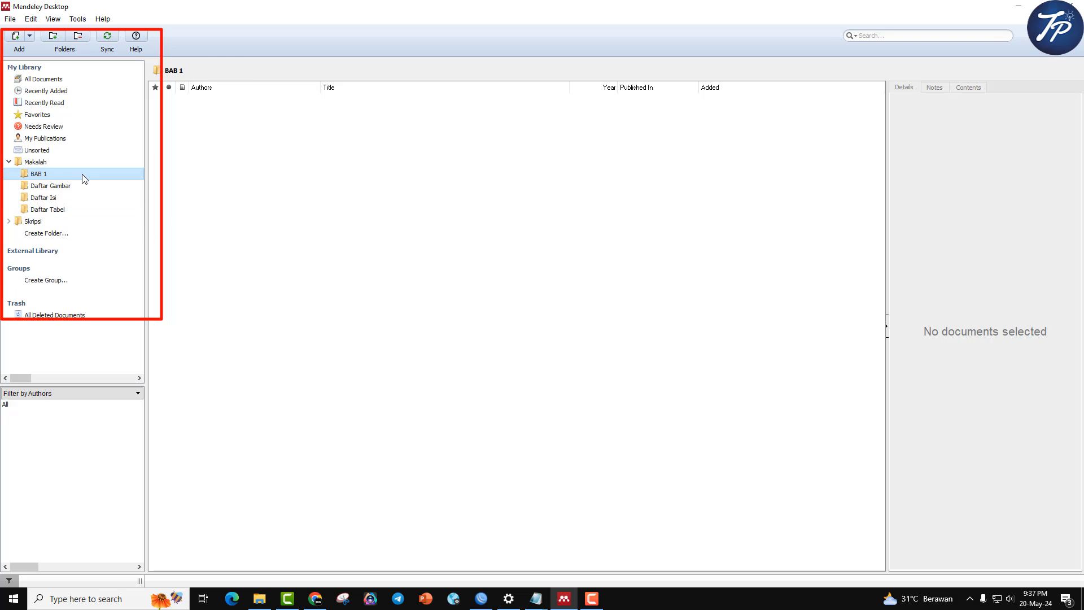
pyautogui.rightClick(83, 175)
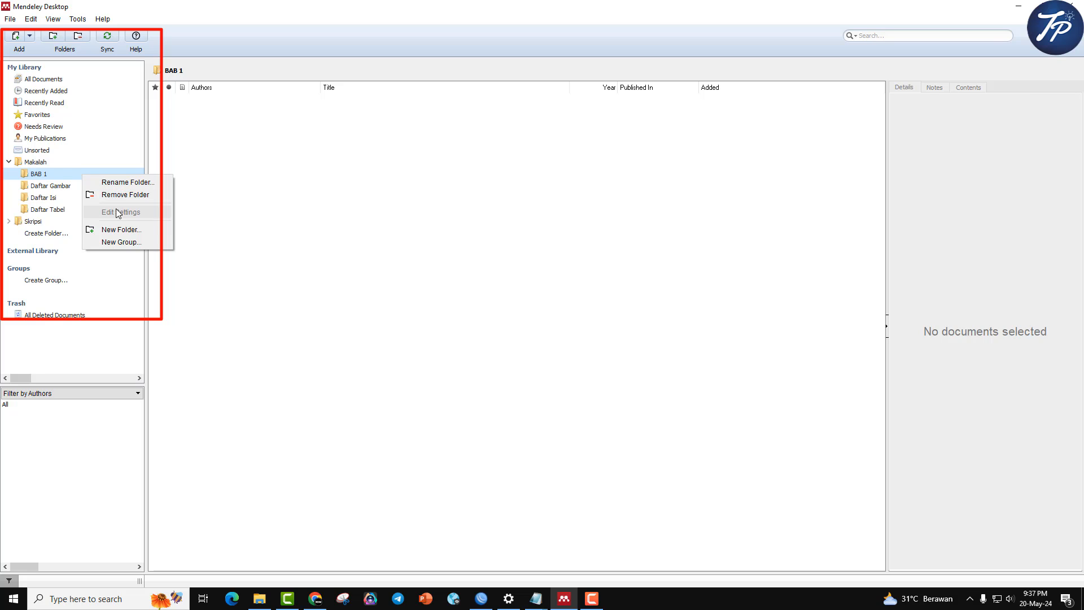
pyautogui.click(118, 229)
pyautogui.write('1.1')
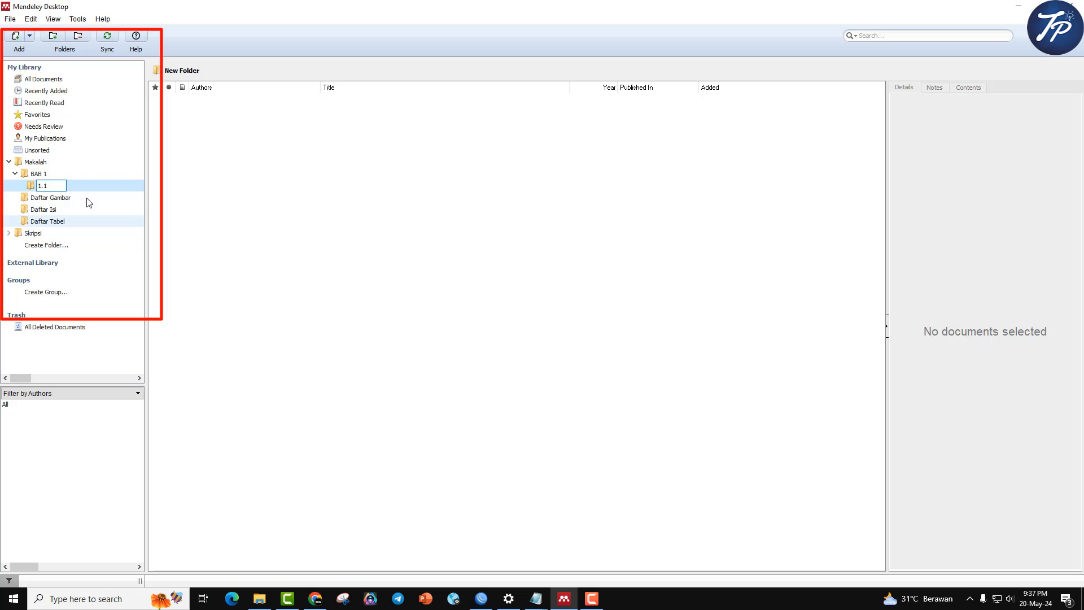
pyautogui.press('Return')
# Add a subfolder named 1.1.1 inside the 1.1 folder under BAB 1.
pyautogui.click(58, 185)
pyautogui.rightClick(59, 185)
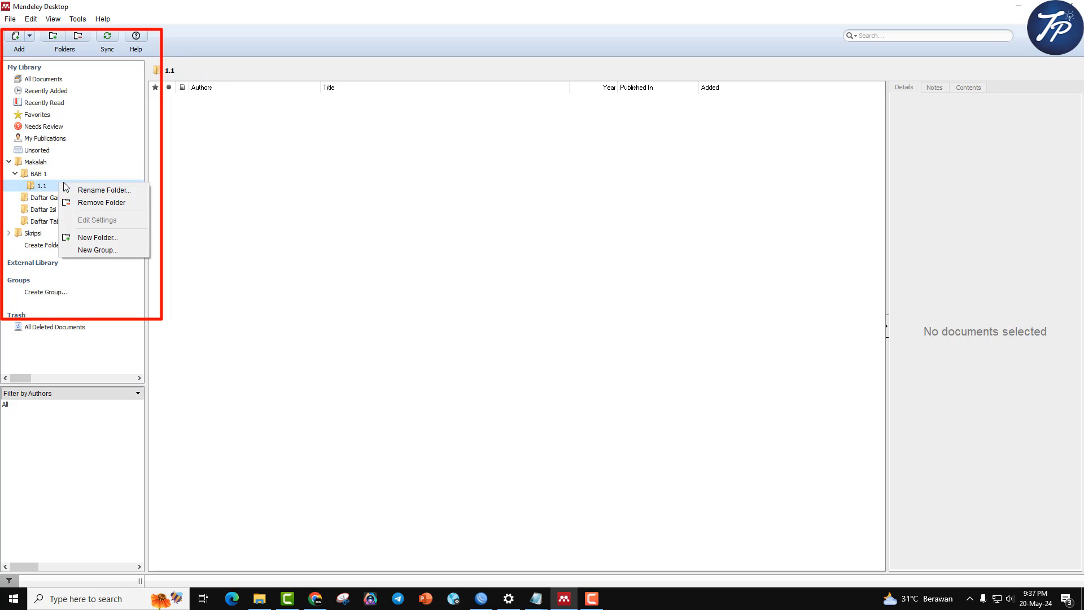
pyautogui.click(45, 244)
pyautogui.click(90, 188)
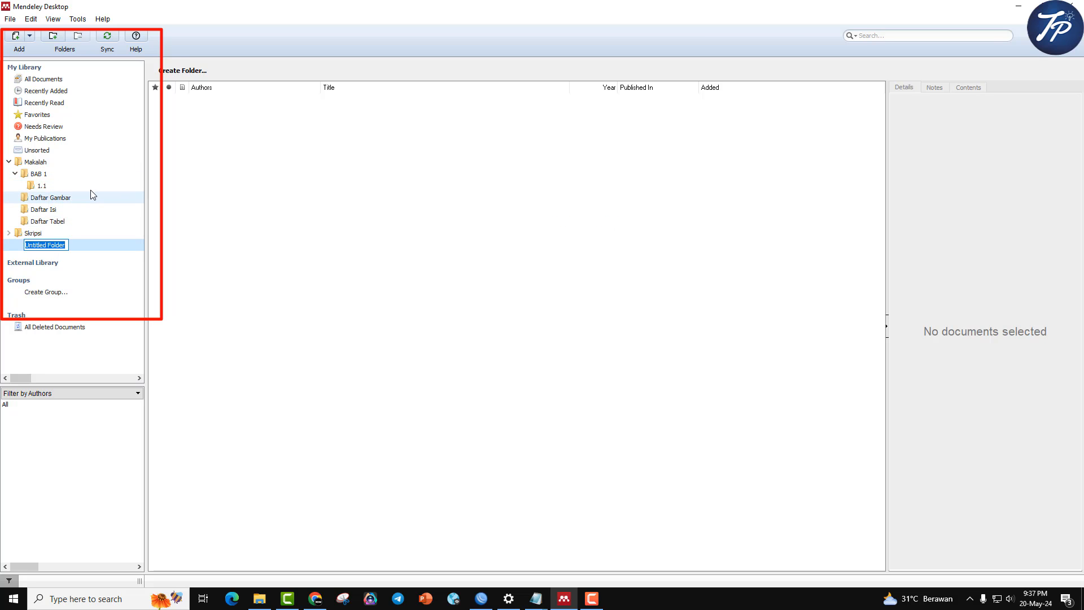
pyautogui.rightClick(92, 192)
pyautogui.click(125, 244)
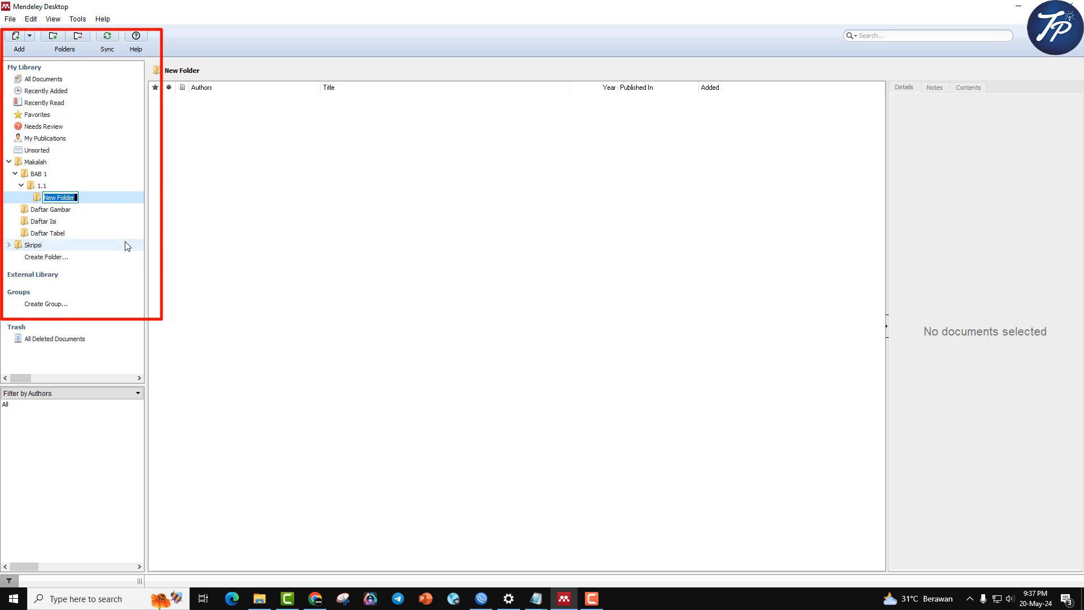
pyautogui.write('1')
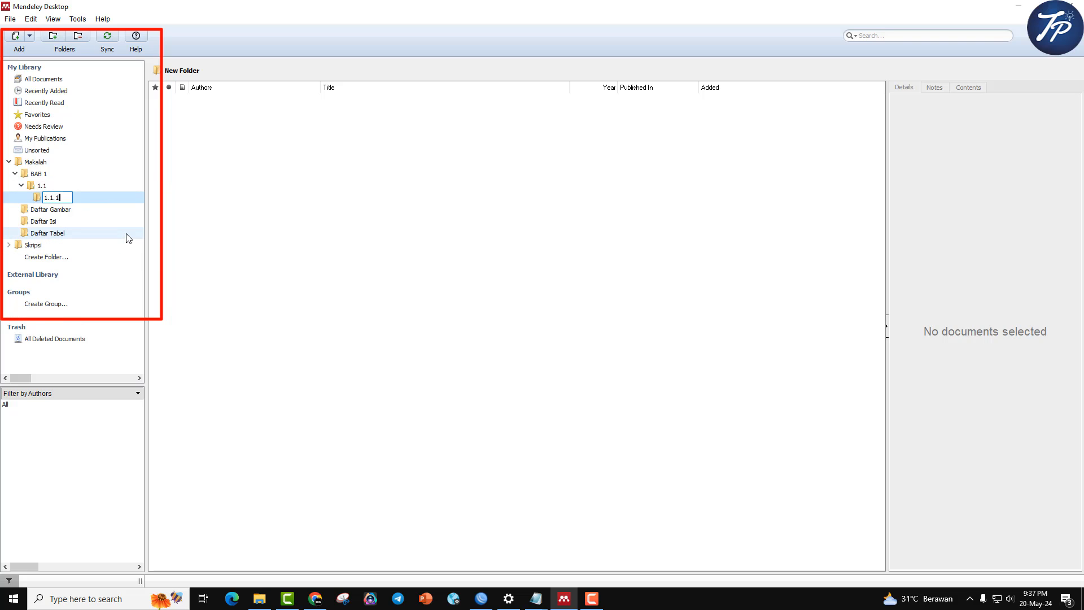
pyautogui.write('.1.1')
pyautogui.press('Return')
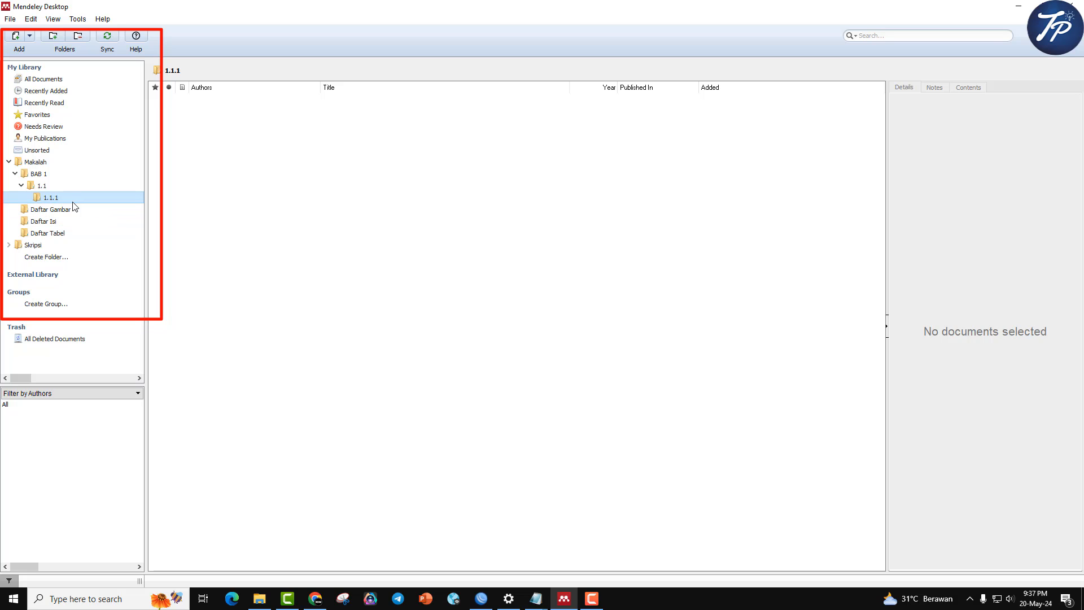
pyautogui.click(52, 190)
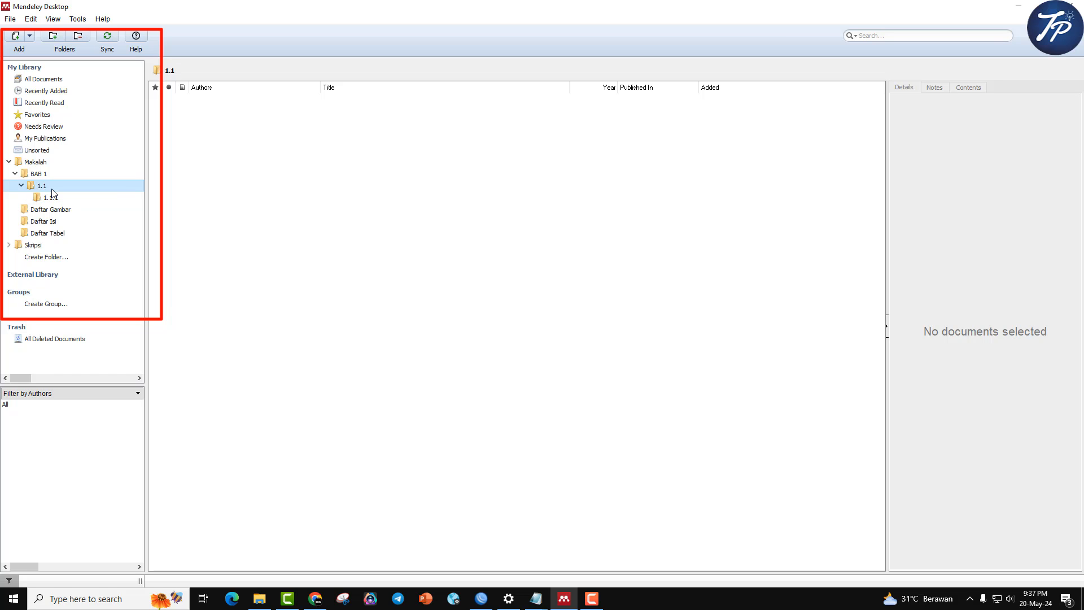
pyautogui.rightClick(51, 190)
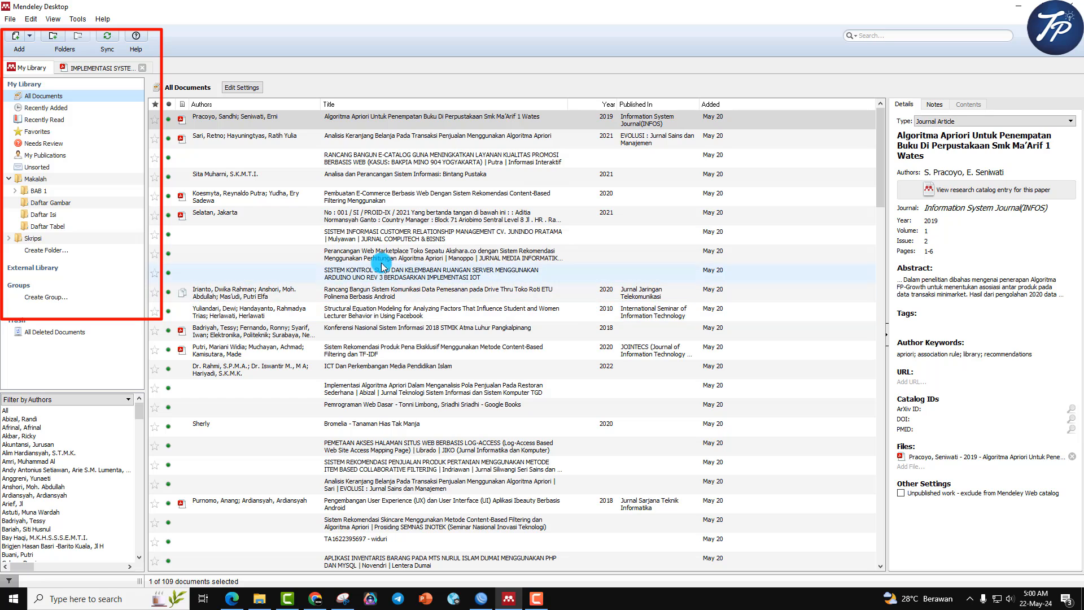
# Expand the BAB 1 and 1.1 folders, and look through the first entries in All Documents.
pyautogui.click(14, 190)
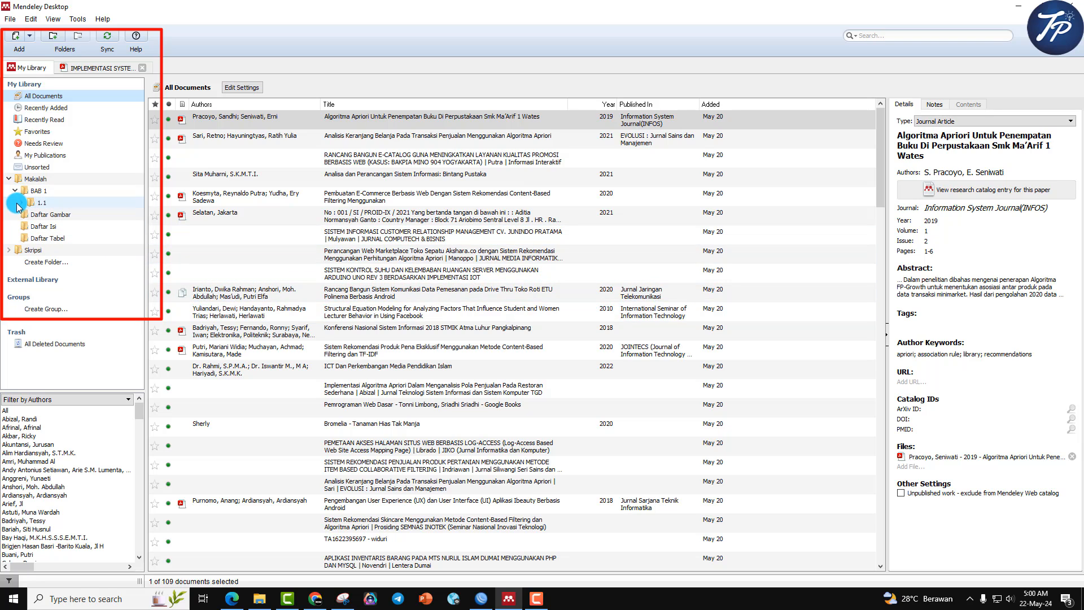
pyautogui.click(22, 203)
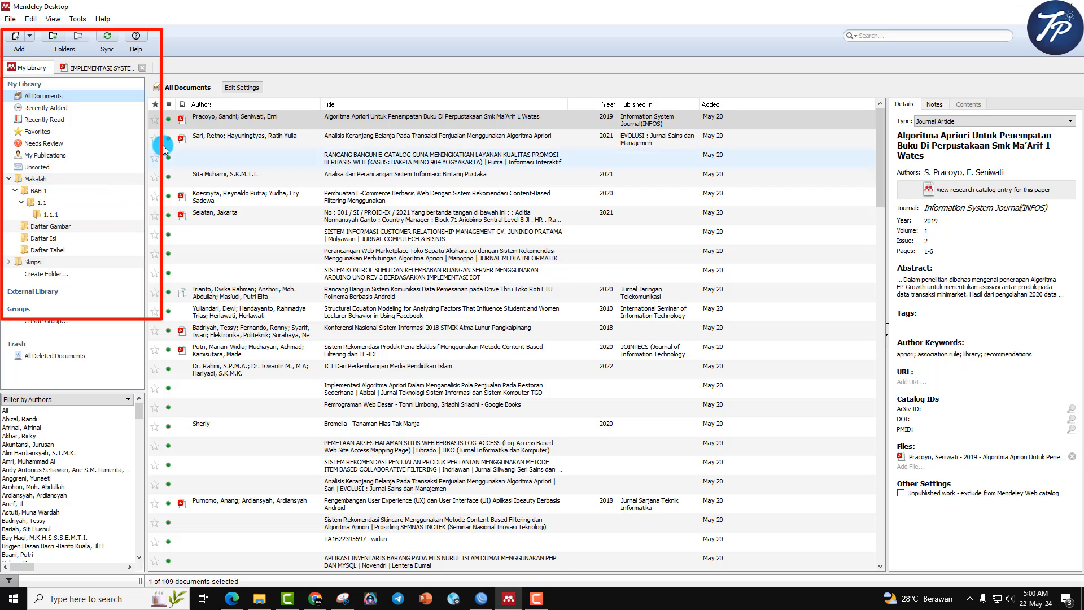
pyautogui.click(225, 126)
pyautogui.click(226, 139)
pyautogui.click(227, 158)
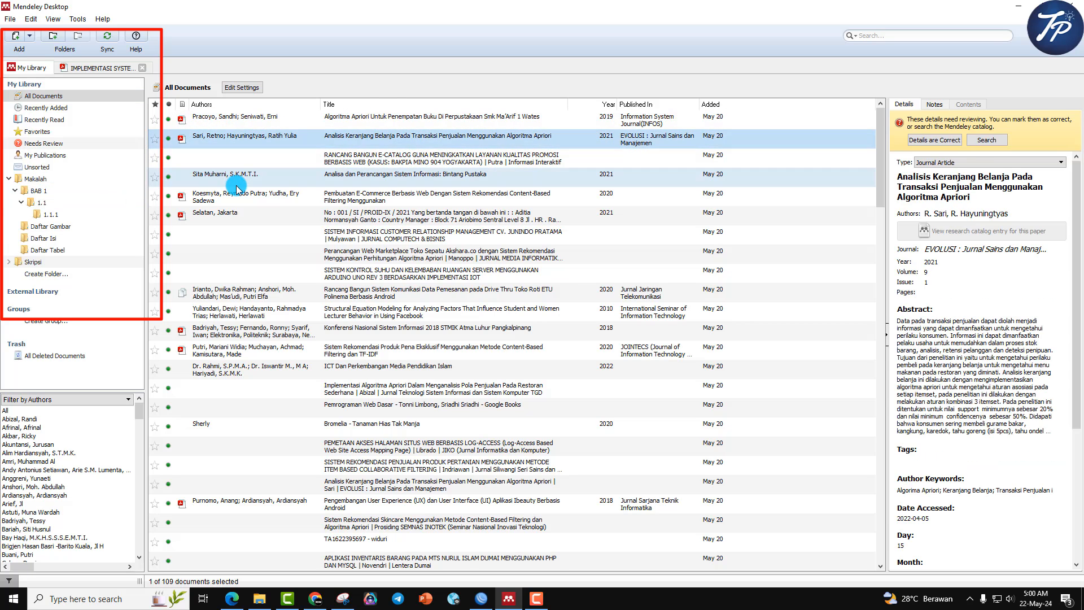
pyautogui.click(228, 177)
pyautogui.click(228, 197)
pyautogui.click(230, 214)
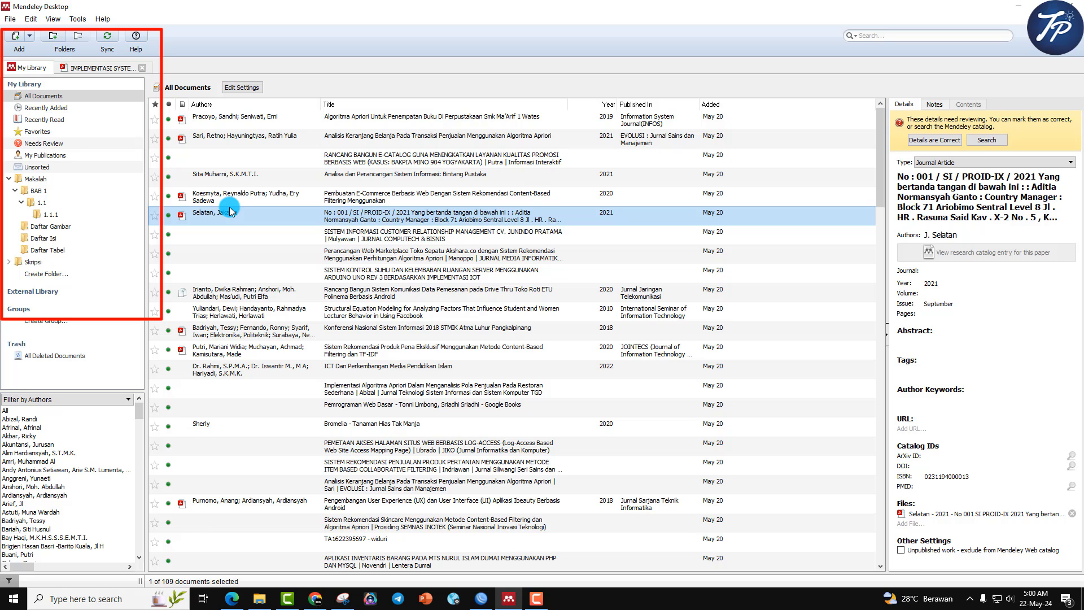
# Add the document "Algoritma Apriori Untuk Penempatan Buku Di Perpustakaan Smk Ma'Arif 1 Wates" to the BAB 1 folder and check it there.
pyautogui.click(251, 120)
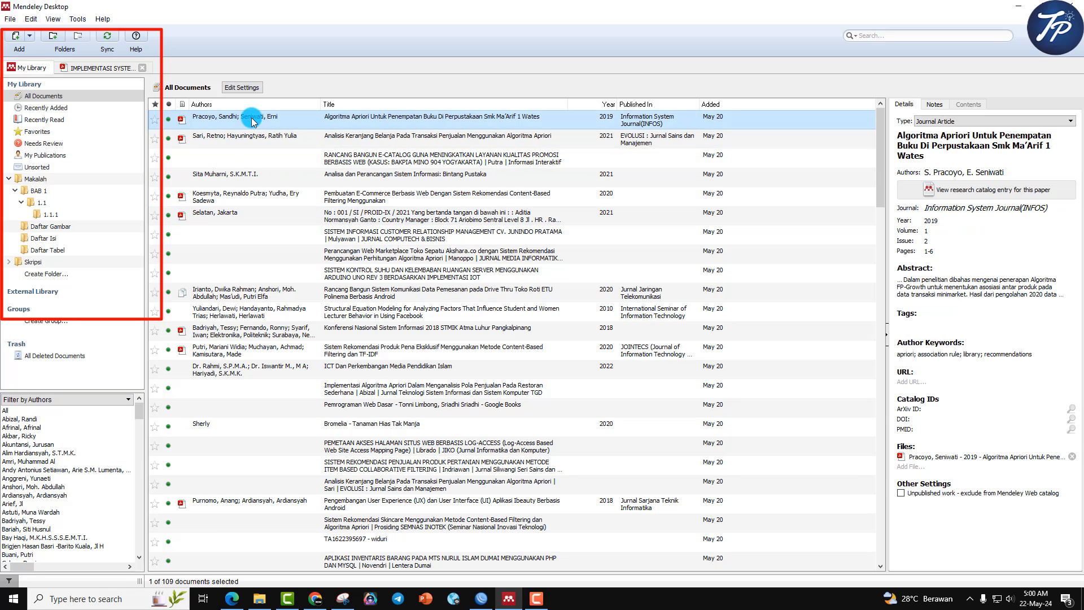
pyautogui.moveTo(251, 121); pyautogui.dragTo(19, 187)
pyautogui.moveTo(35, 193)
pyautogui.mouseDown()
pyautogui.moveTo(42, 218)
pyautogui.moveTo(23, 194)
pyautogui.mouseUp()
pyautogui.click(43, 194)
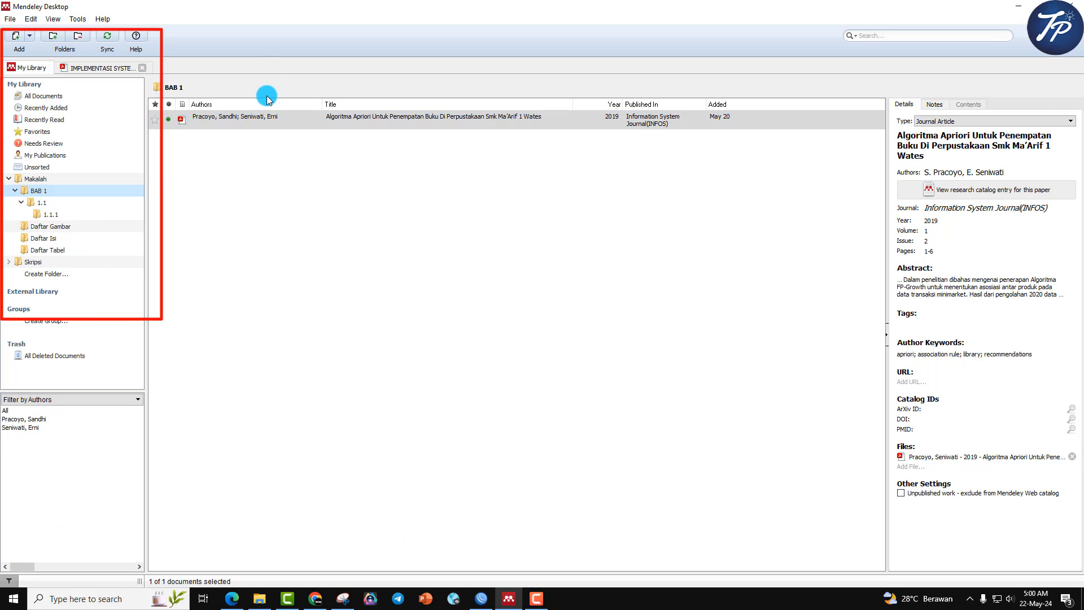
pyautogui.click(251, 123)
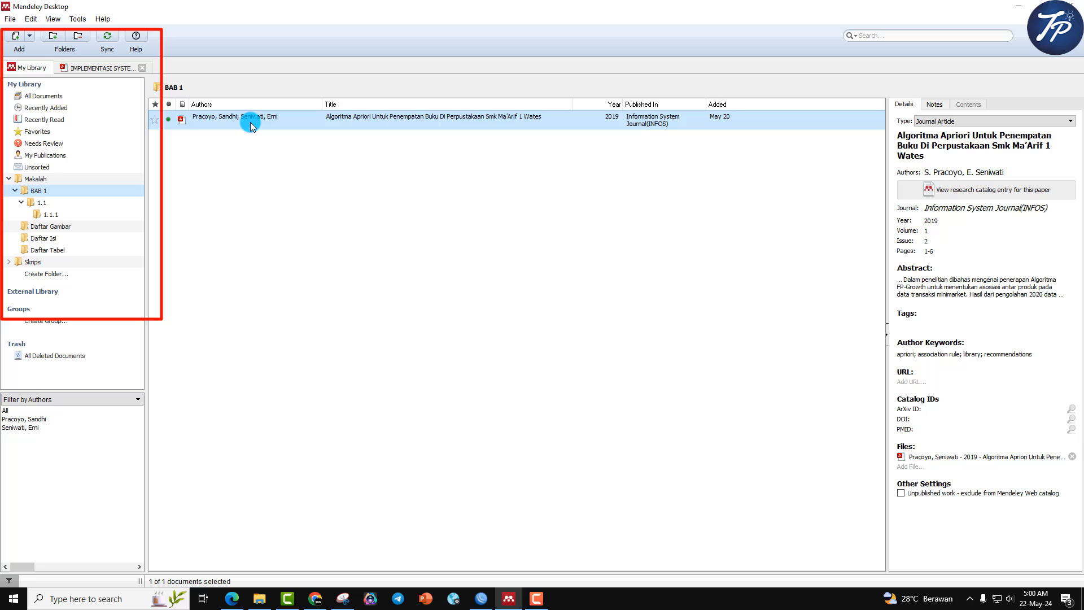
# Add the All Documents entry "Pembuatan E-Commerce Berbasis Web Dengan Sistem Rekomendasi Content-Based Filtering Menggunakan" to the 1.1 folder and open that folder.
pyautogui.click(87, 97)
pyautogui.click(265, 197)
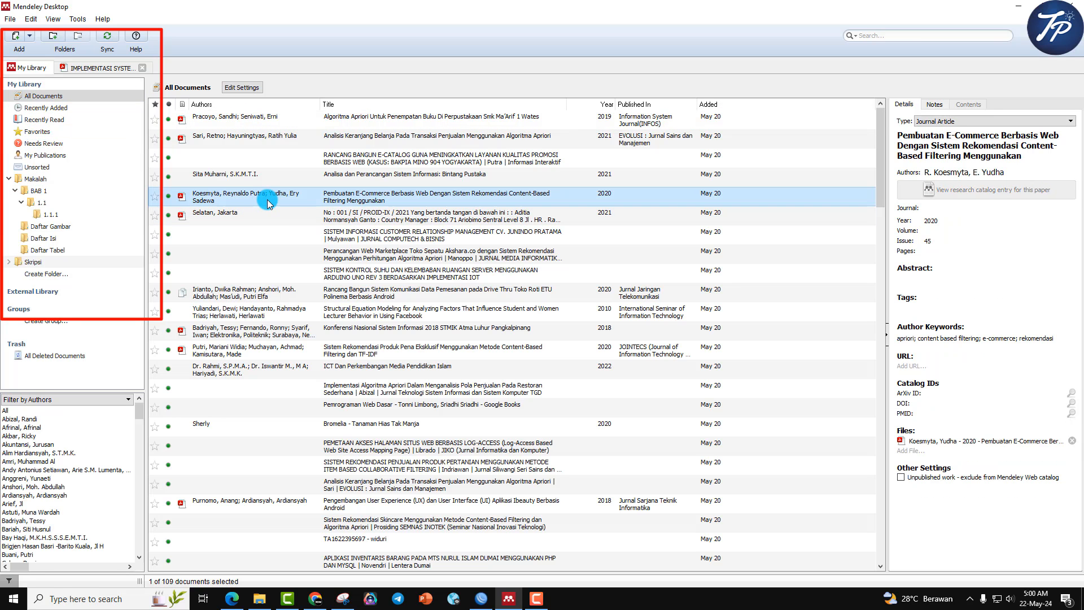
pyautogui.moveTo(268, 200); pyautogui.dragTo(74, 205)
pyautogui.click(54, 203)
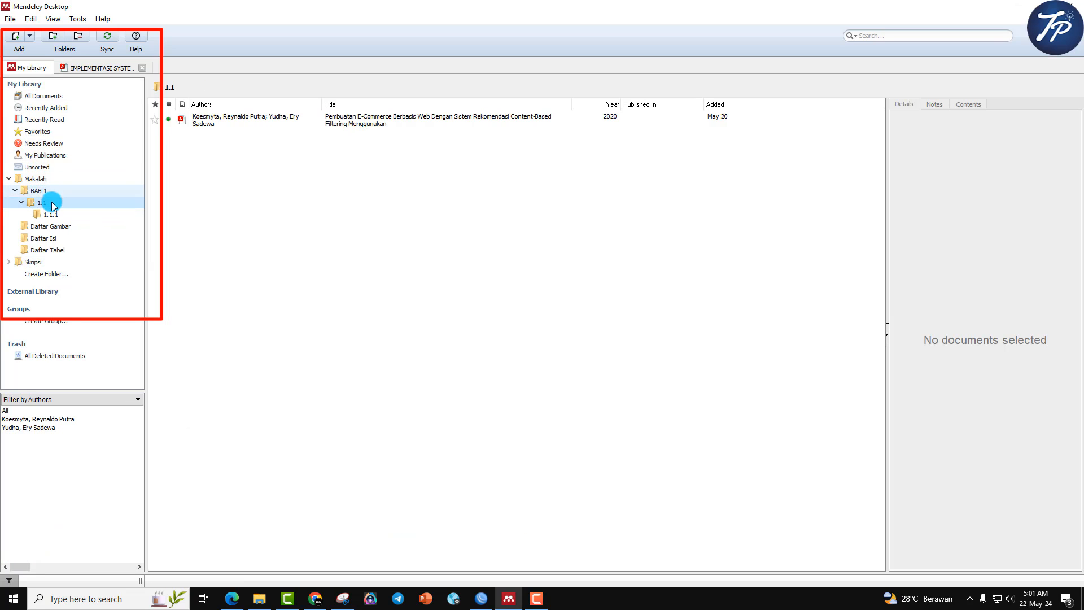
# Remove the "Pembuatan E-Commerce Berbasis Web" document from the 1.1 folder without deleting it from the library.
pyautogui.click(243, 125)
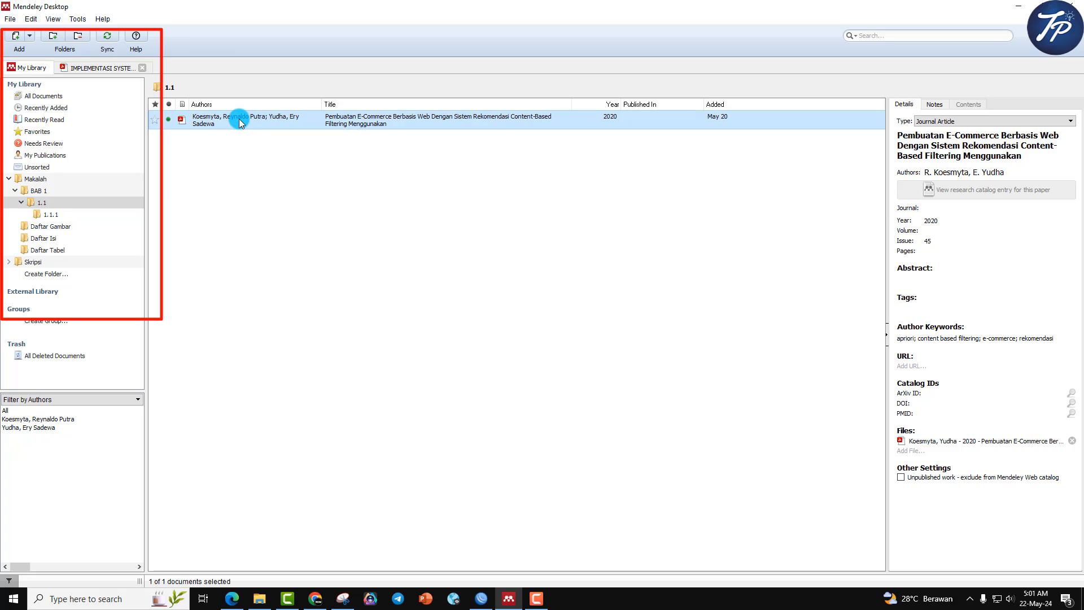
pyautogui.rightClick(239, 122)
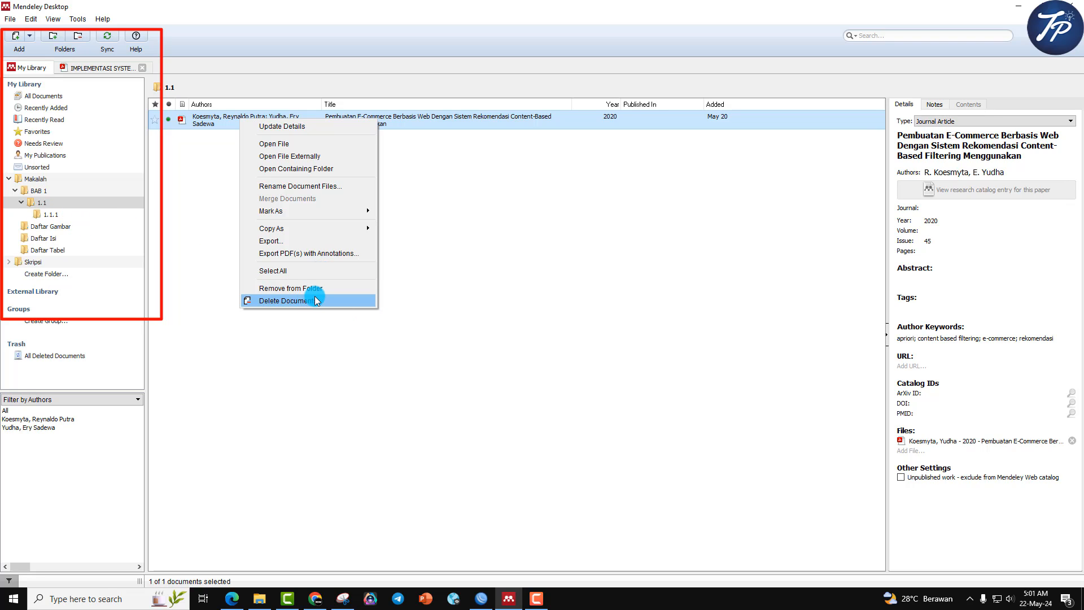
pyautogui.click(80, 98)
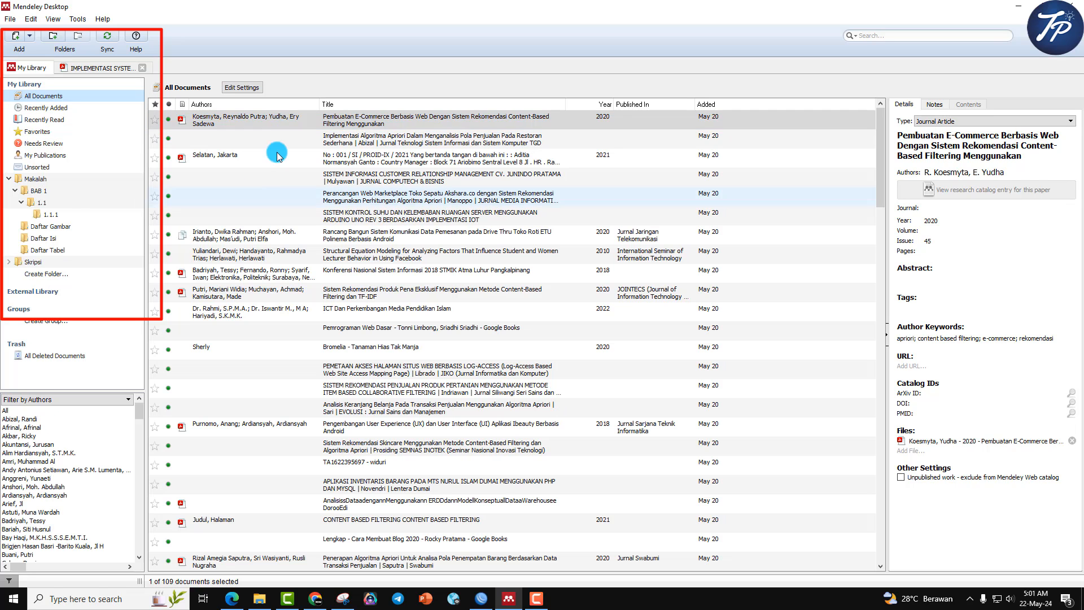
pyautogui.click(69, 202)
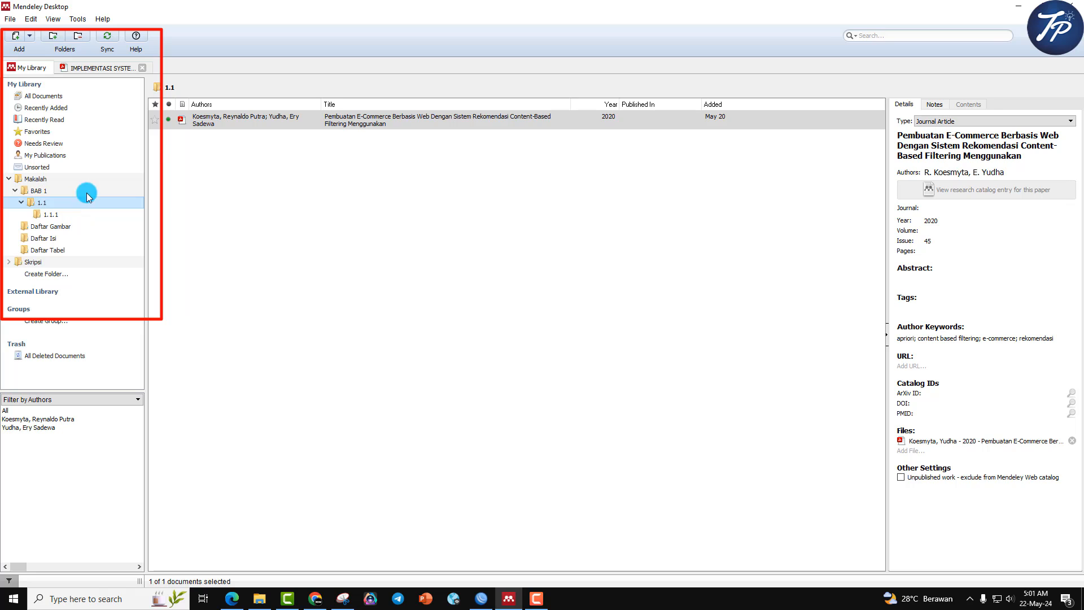
pyautogui.rightClick(242, 124)
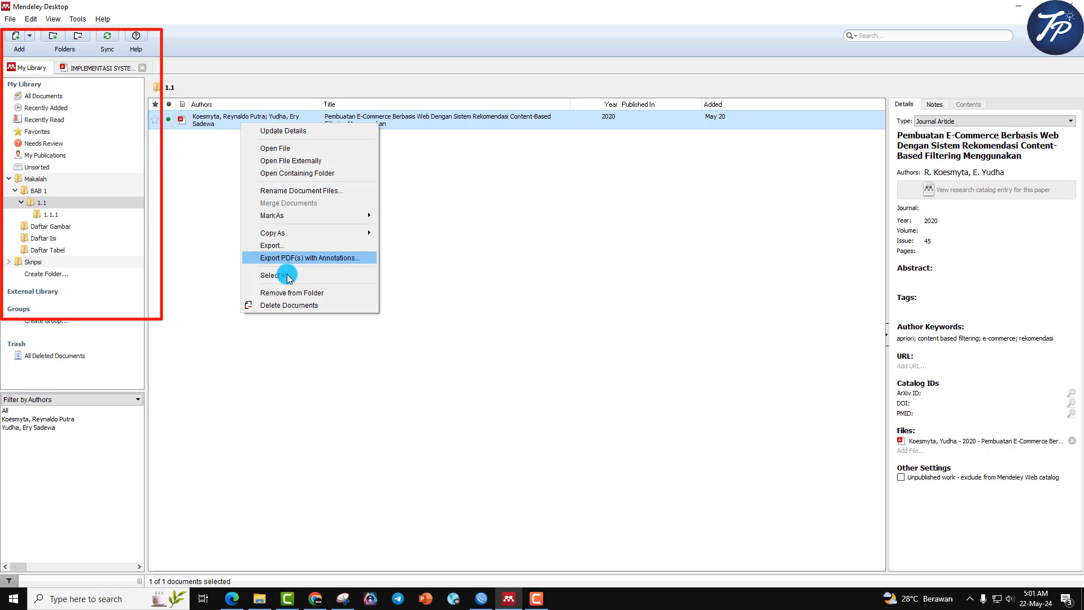
pyautogui.click(286, 293)
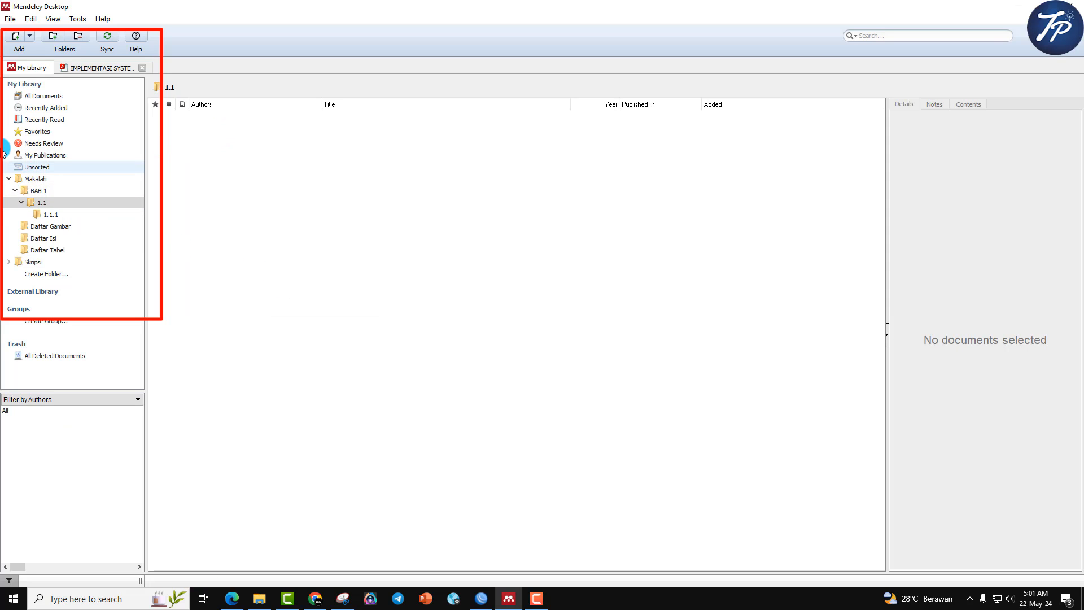
# Add the document "SISTEM REKOMENDASI BUKU MENGGUNAKAN METODE CONTENT BASED FILTERING" from All Documents to the BAB 1 folder and open that folder.
pyautogui.click(89, 99)
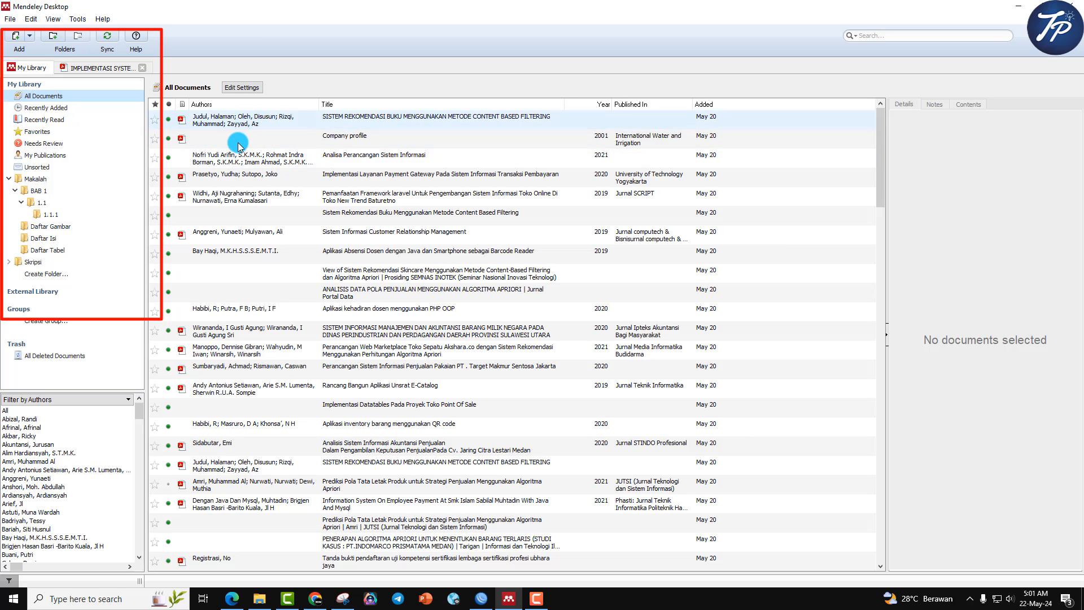
pyautogui.click(96, 190)
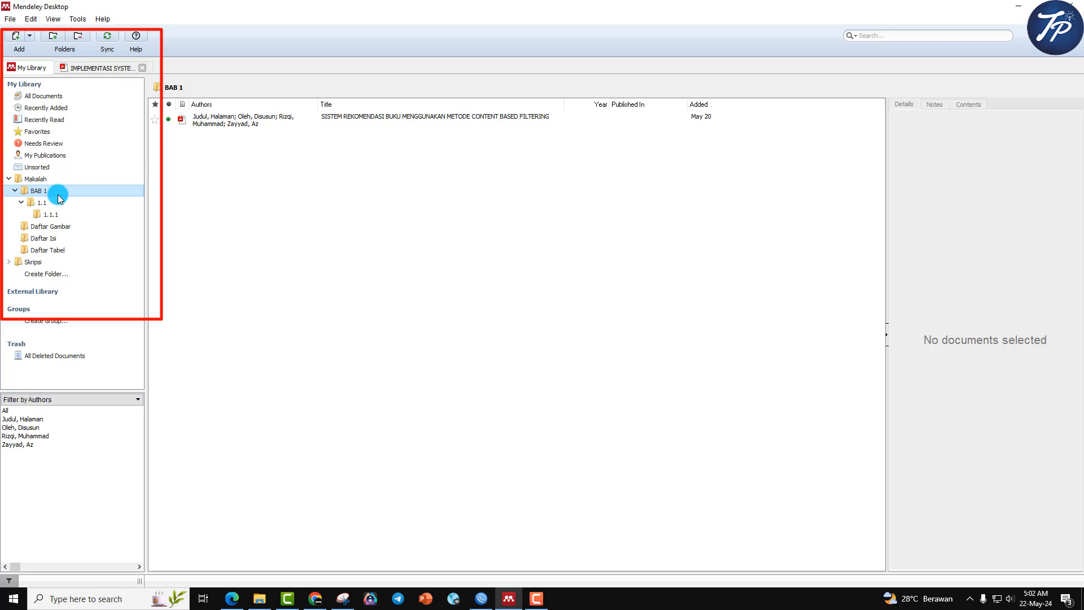
# Switch to the Notepad file "Cara Membuat Daftar Folder Baru Di Mendeley Desktop.txt" to show its heading.
pyautogui.click(536, 598)
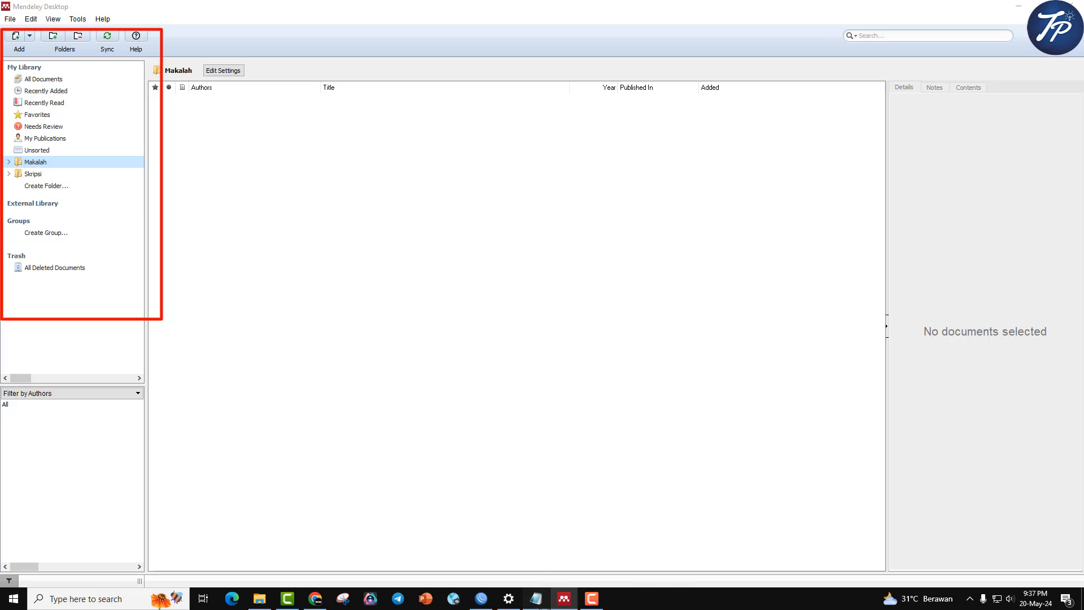
pyautogui.moveTo(535, 597)
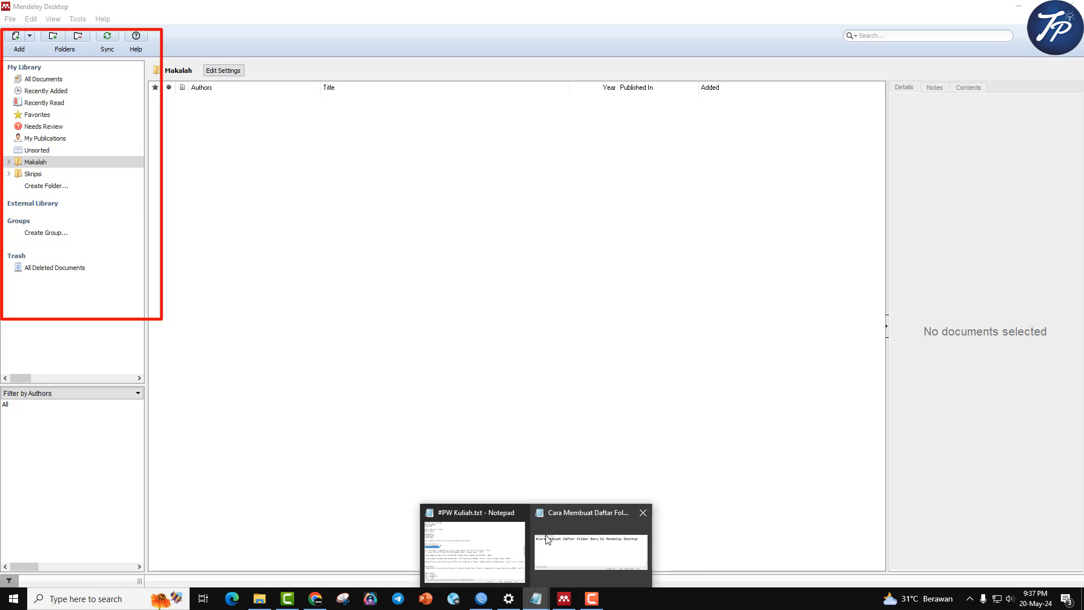
pyautogui.click(569, 552)
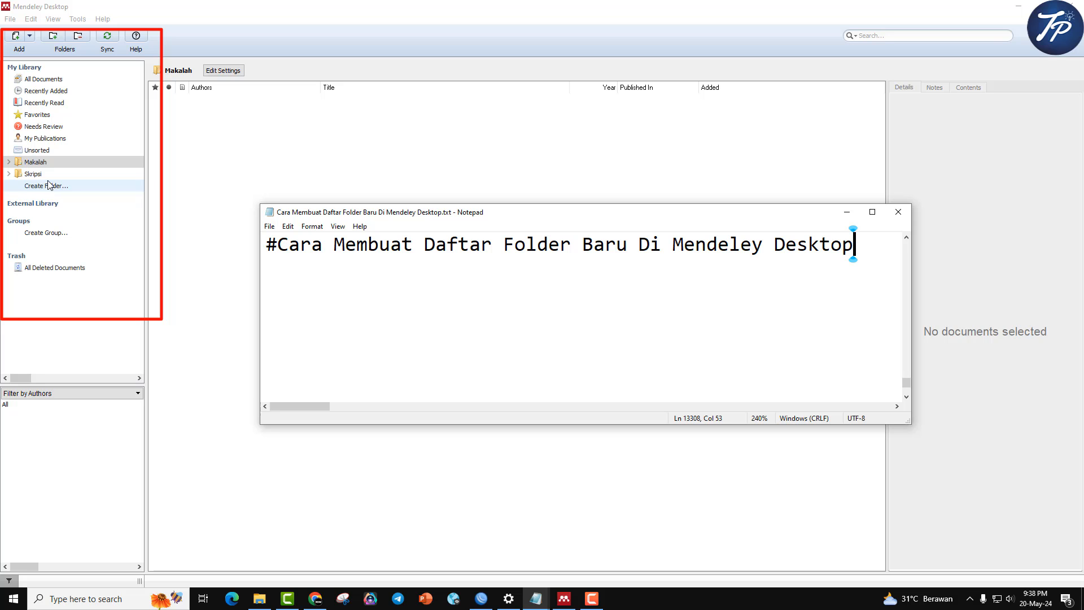
# Return to Mendeley Desktop, view the Skripsi folder's documents, and expand and collapse the Makalah folder.
pyautogui.click(9, 174)
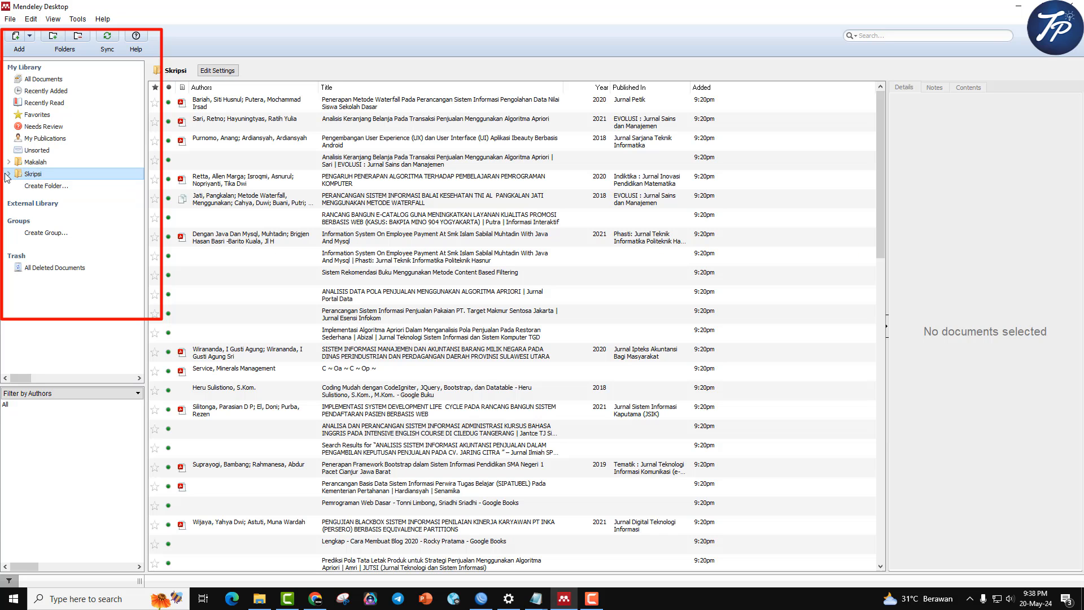
pyautogui.click(9, 162)
pyautogui.click(9, 162)
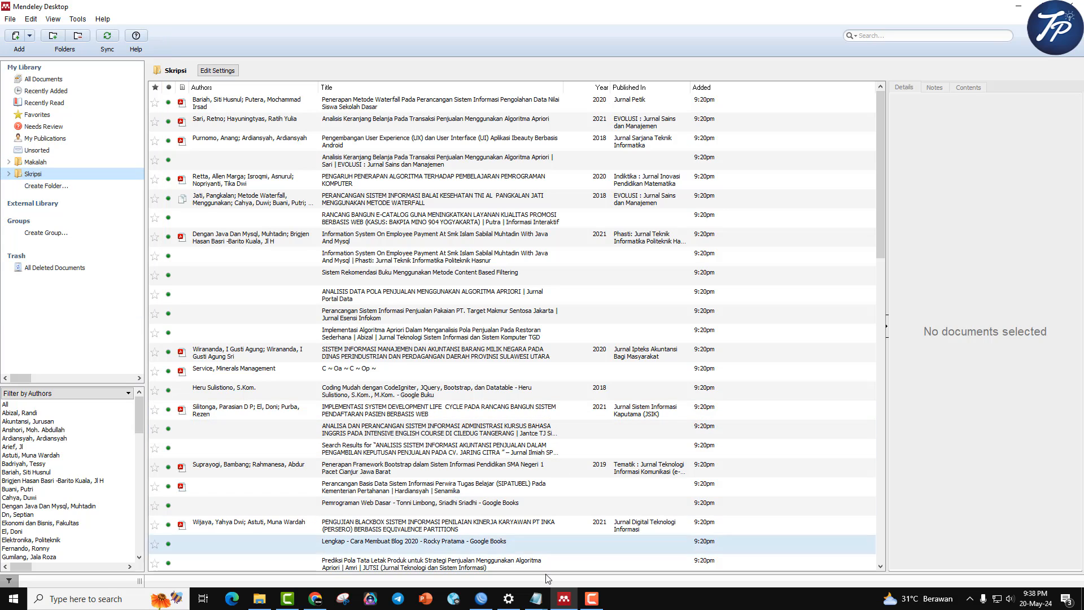
pyautogui.moveTo(536, 598)
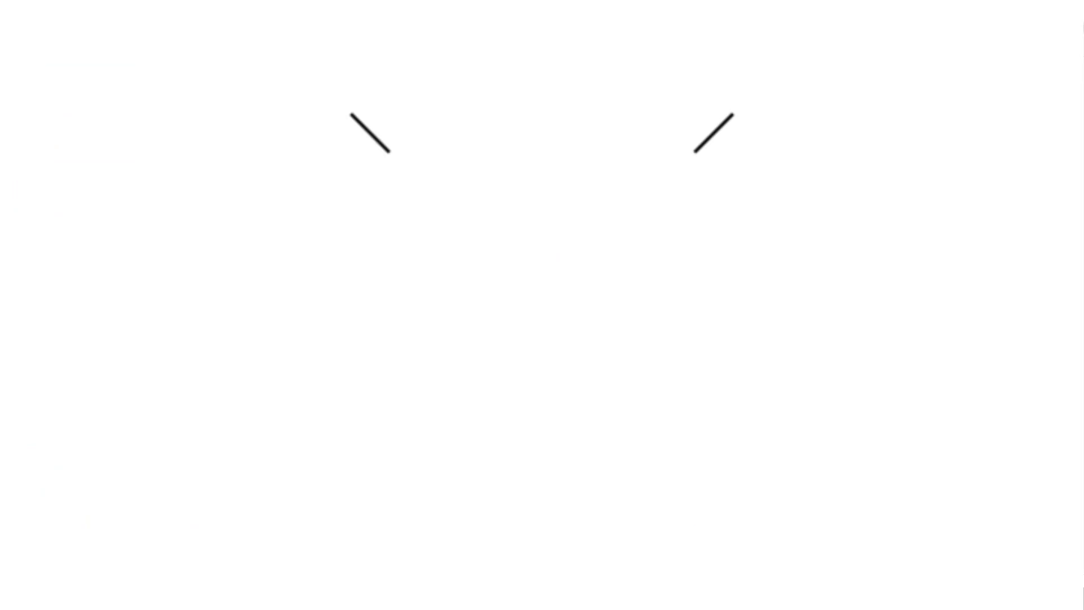